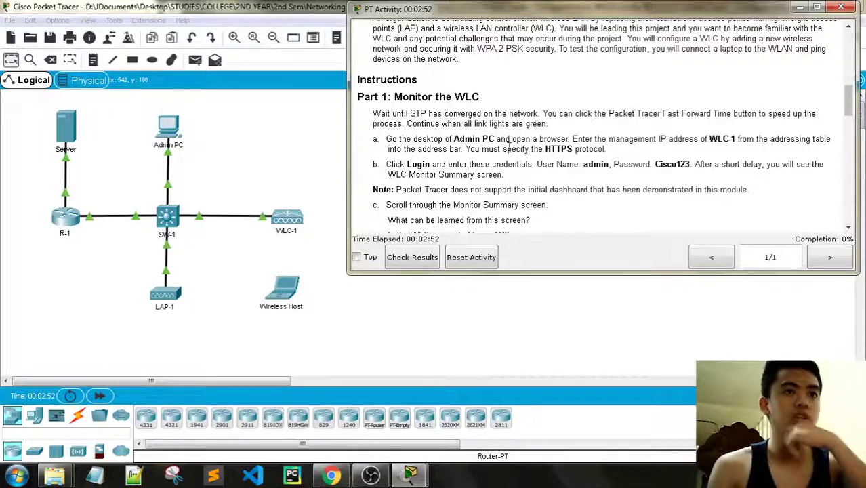
- Drag the PT Activity window's left edge rightward so it no longer covers the WLC lab topology
{"action": "left_click_drag", "start_coordinate": [347, 133], "coordinate": [487, 133]}
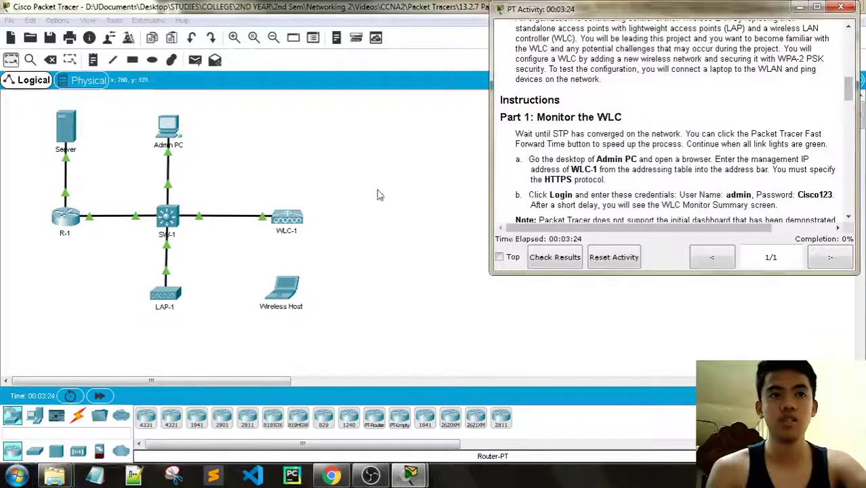
- Open the Admin PC's Web Browser from its Desktop applications
{"action": "left_click", "coordinate": [166, 139]}
{"action": "left_click", "coordinate": [166, 139]}
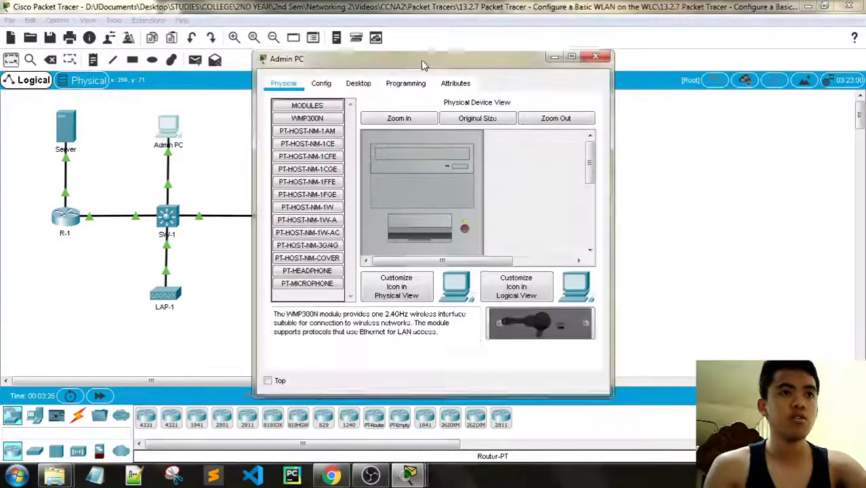
{"action": "left_click_drag", "start_coordinate": [424, 61], "coordinate": [201, 32]}
{"action": "left_click", "coordinate": [191, 54]}
{"action": "left_click", "coordinate": [144, 54]}
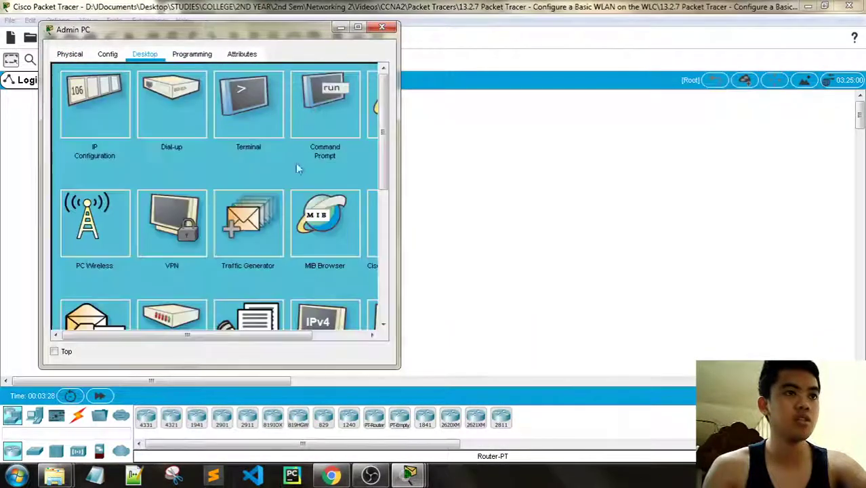
{"action": "left_click_drag", "start_coordinate": [241, 336], "coordinate": [302, 336]}
{"action": "left_click", "coordinate": [321, 131]}
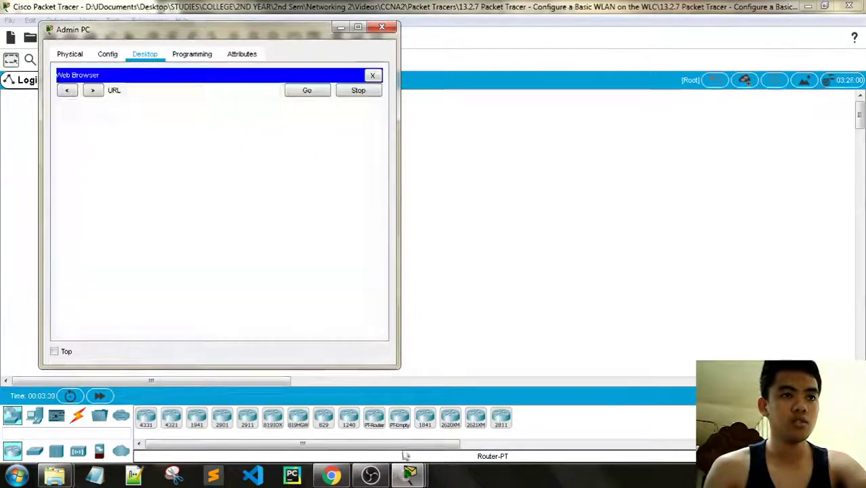
{"action": "mouse_move", "coordinate": [399, 477]}
- Check the activity instructions, then browse the Admin PC to 192.168.200.254
{"action": "left_click", "coordinate": [271, 406]}
{"action": "scroll", "coordinate": [736, 141], "scroll_direction": "up", "scroll_amount": 5}
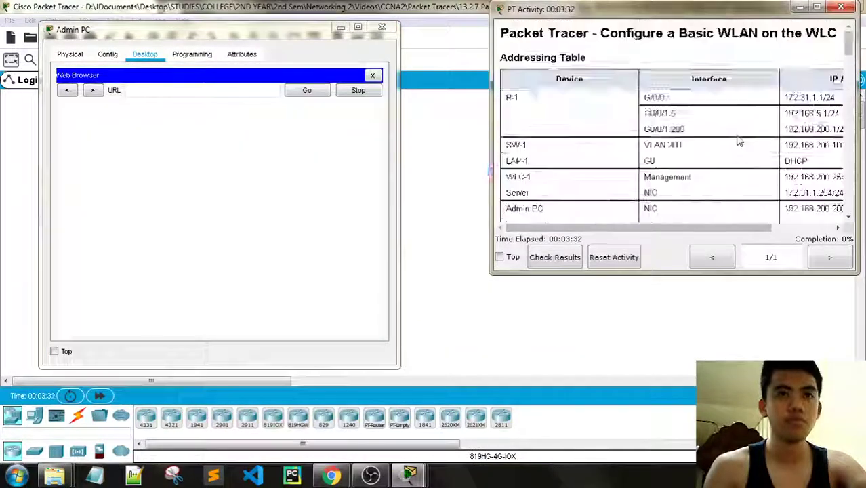
{"action": "scroll", "coordinate": [595, 143], "scroll_direction": "down", "scroll_amount": 1}
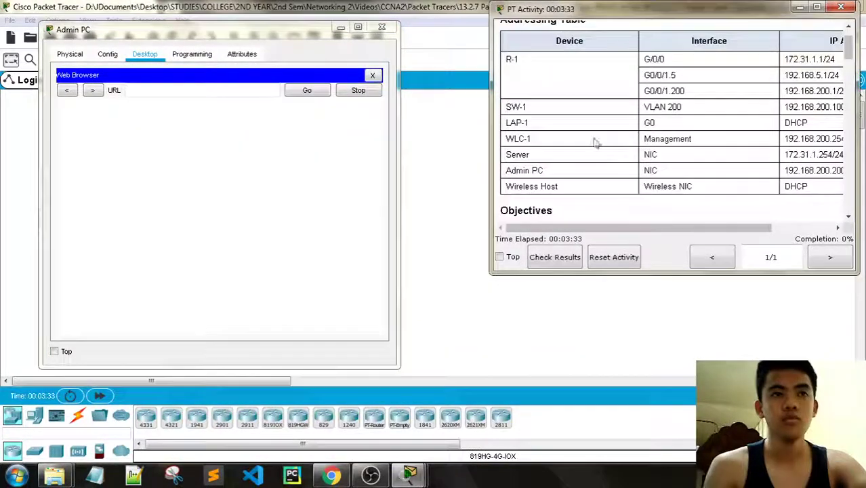
{"action": "left_click", "coordinate": [171, 91]}
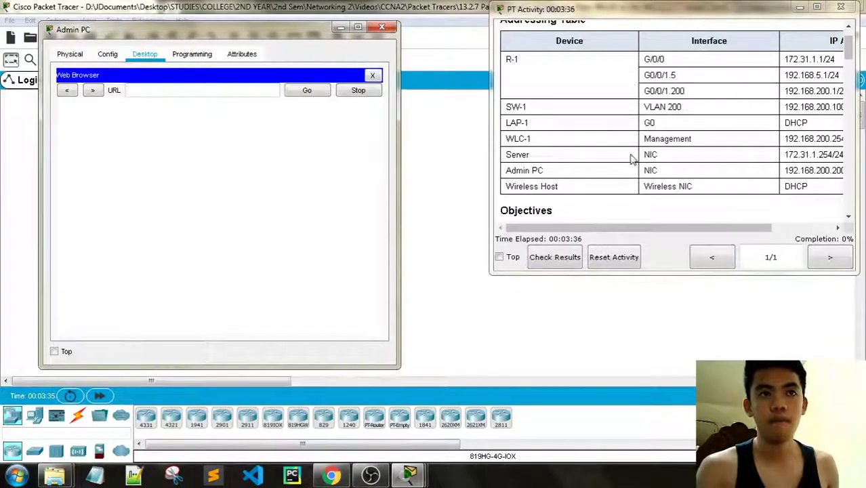
{"action": "left_click_drag", "start_coordinate": [638, 233], "coordinate": [666, 231]}
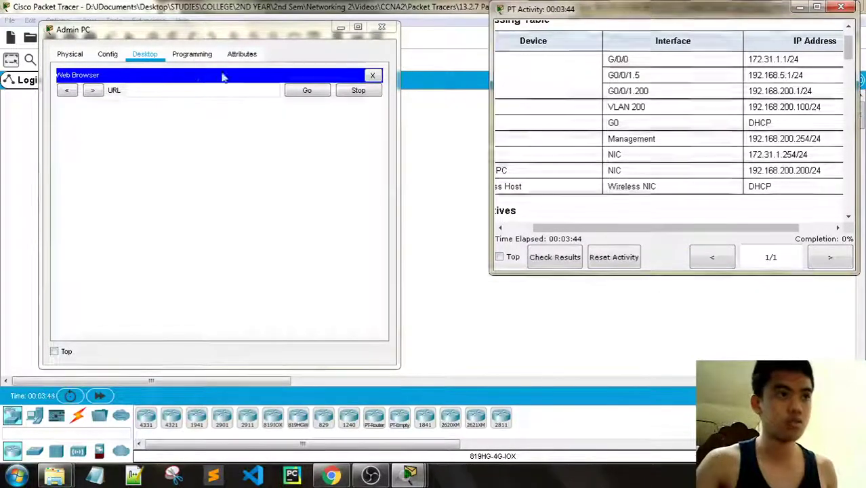
{"action": "left_click", "coordinate": [196, 87]}
{"action": "type", "text": "192"}
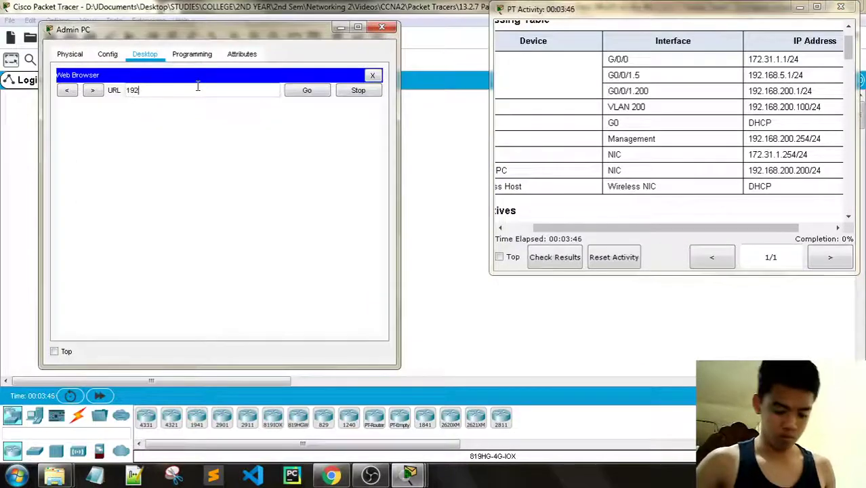
{"action": "type", "text": ".168"}
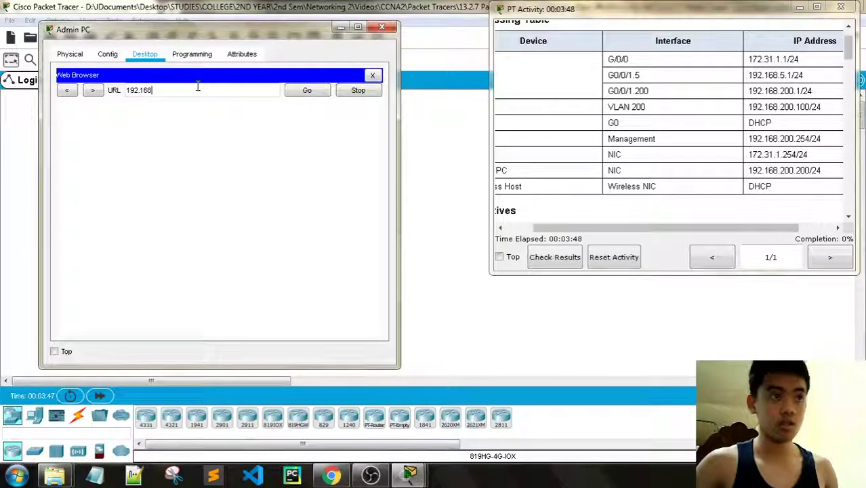
{"action": "type", "text": ".2"}
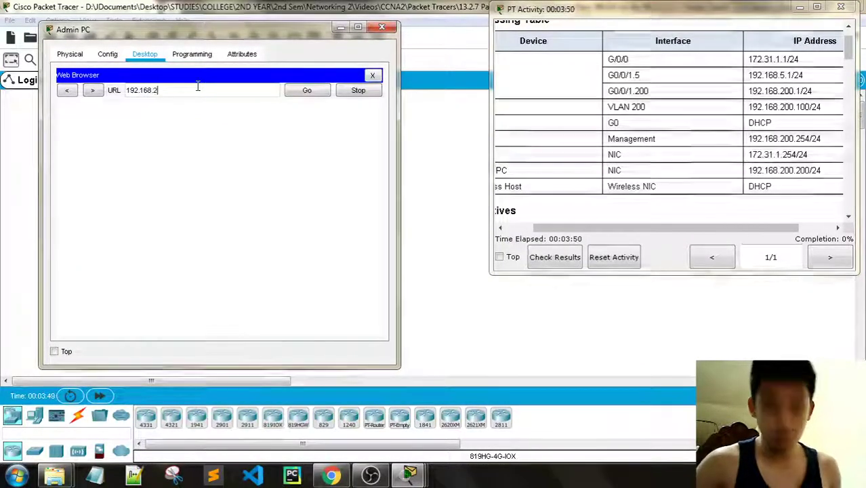
{"action": "type", "text": "00.254"}
{"action": "key", "text": "Return"}
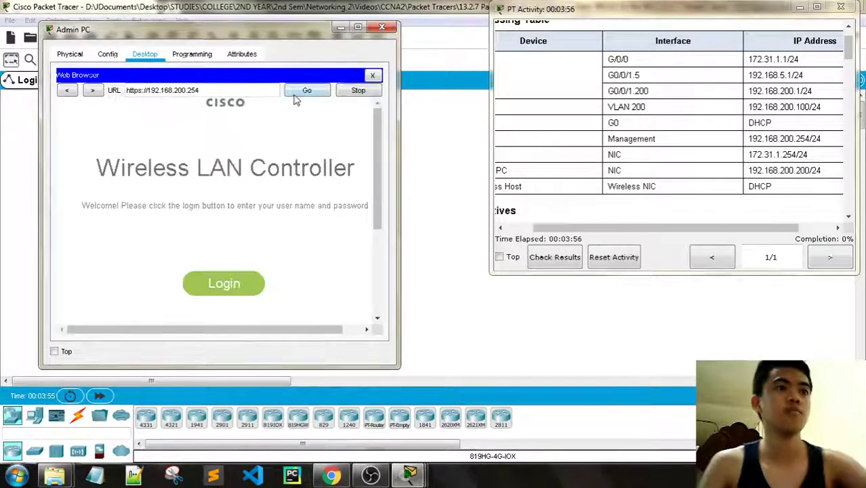
- Widen the Admin PC window on both sides and scroll the WLC login page
{"action": "left_click_drag", "start_coordinate": [399, 108], "coordinate": [476, 107]}
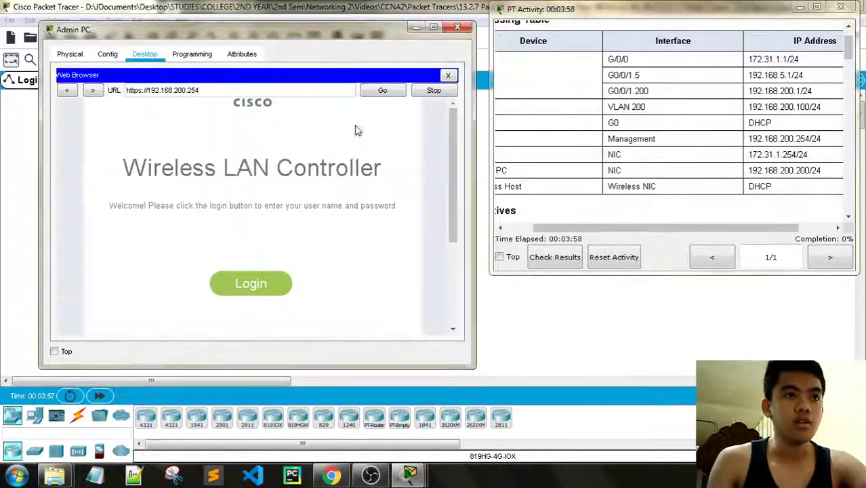
{"action": "left_click_drag", "start_coordinate": [38, 139], "coordinate": [7, 138]}
{"action": "scroll", "coordinate": [719, 96], "scroll_direction": "down", "scroll_amount": 3}
{"action": "scroll", "coordinate": [720, 96], "scroll_direction": "down", "scroll_amount": 5}
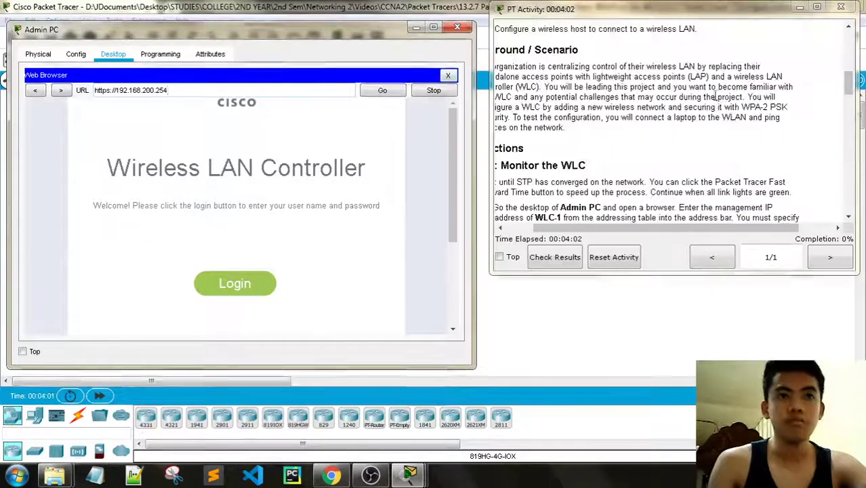
{"action": "left_click_drag", "start_coordinate": [625, 231], "coordinate": [591, 234]}
{"action": "scroll", "coordinate": [624, 138], "scroll_direction": "down", "scroll_amount": 3}
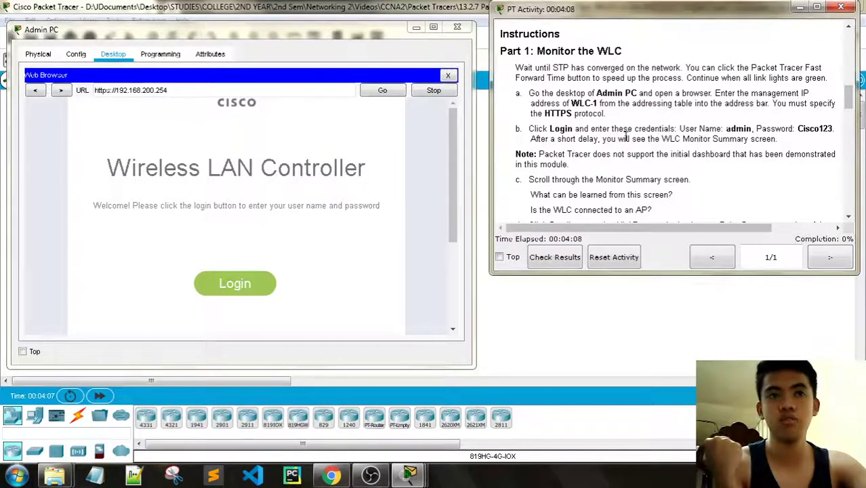
- Log in to the WLC with the admin credentials and widen the Admin PC window slightly
{"action": "left_click", "coordinate": [250, 285]}
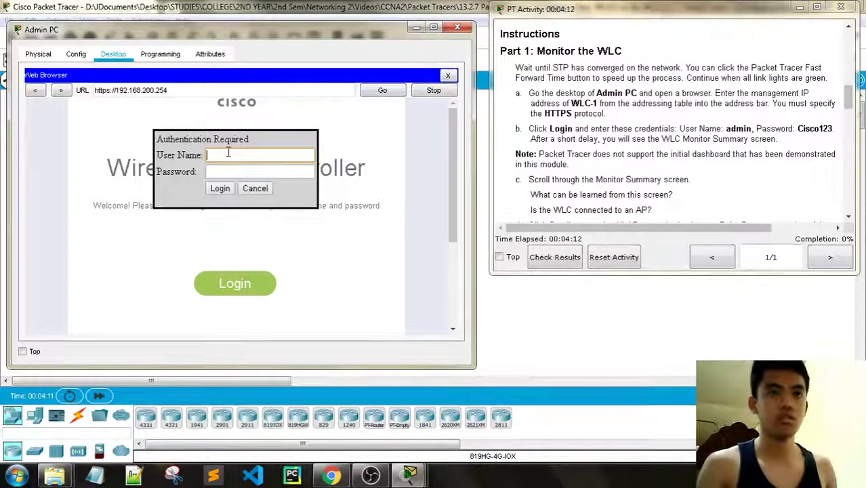
{"action": "key", "text": "Tab"}
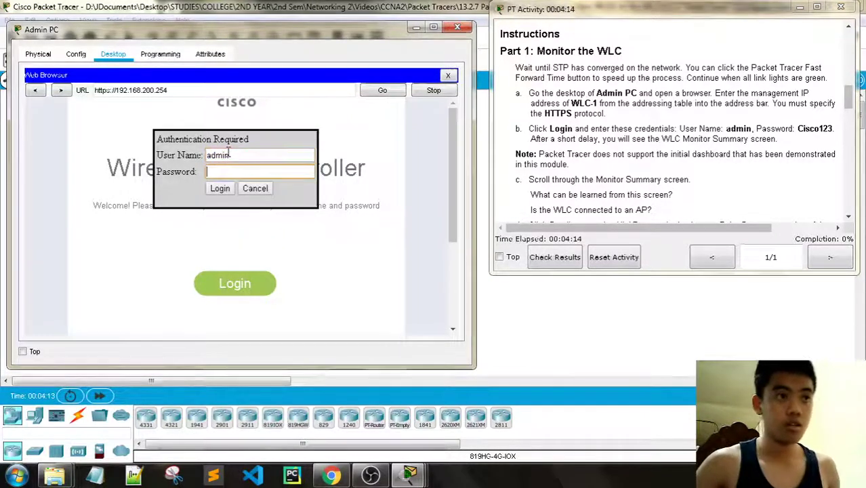
{"action": "type", "text": "Cisco"}
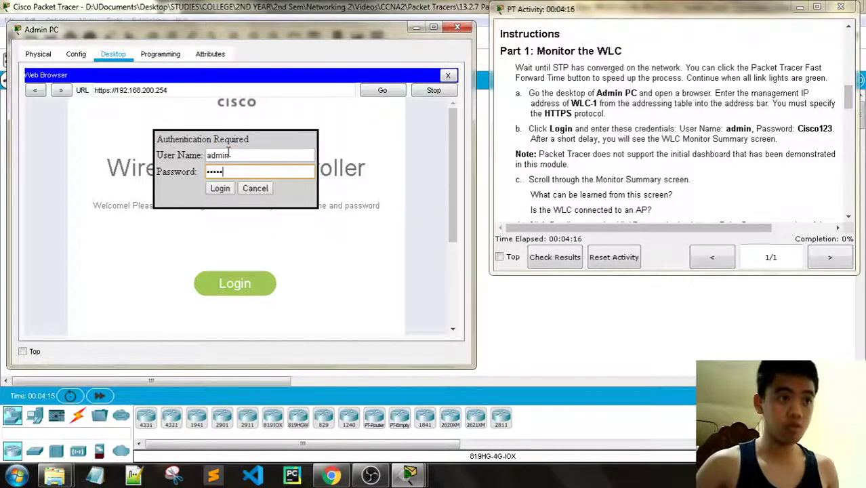
{"action": "type", "text": "123"}
{"action": "key", "text": "Return"}
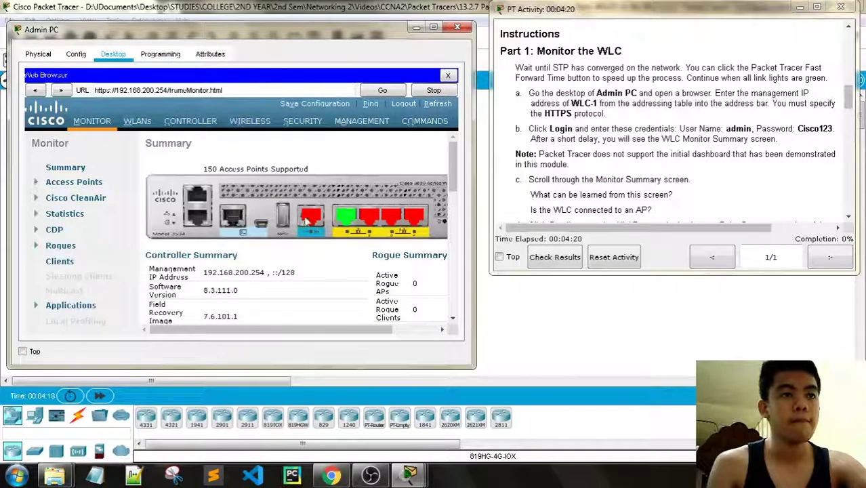
{"action": "left_click_drag", "start_coordinate": [479, 145], "coordinate": [490, 144]}
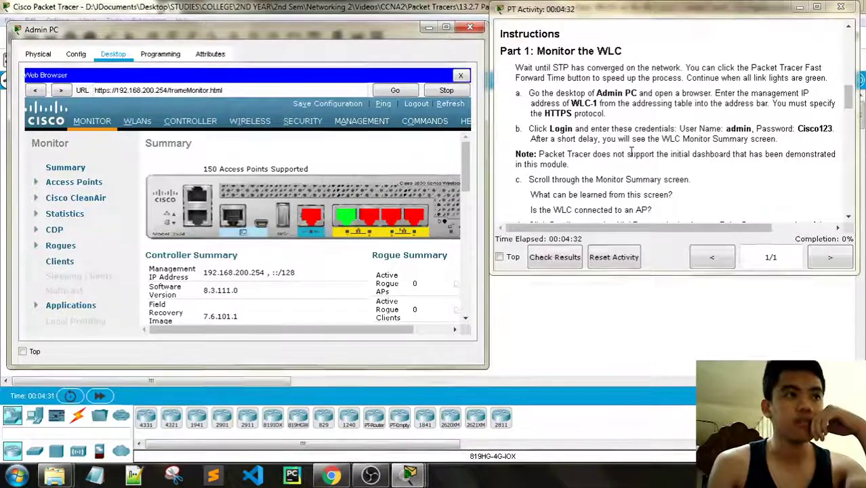
{"action": "scroll", "coordinate": [630, 152], "scroll_direction": "down", "scroll_amount": 1}
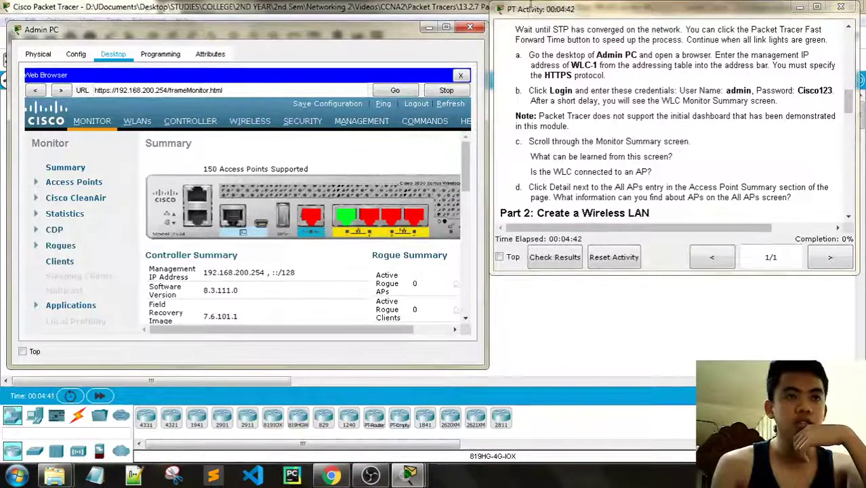
- Resize the Admin PC and activity windows, then scroll down the Monitor Summary page
{"action": "left_click_drag", "start_coordinate": [487, 76], "coordinate": [555, 102]}
{"action": "left_click_drag", "start_coordinate": [479, 142], "coordinate": [548, 142]}
{"action": "scroll", "coordinate": [447, 232], "scroll_direction": "down", "scroll_amount": 3}
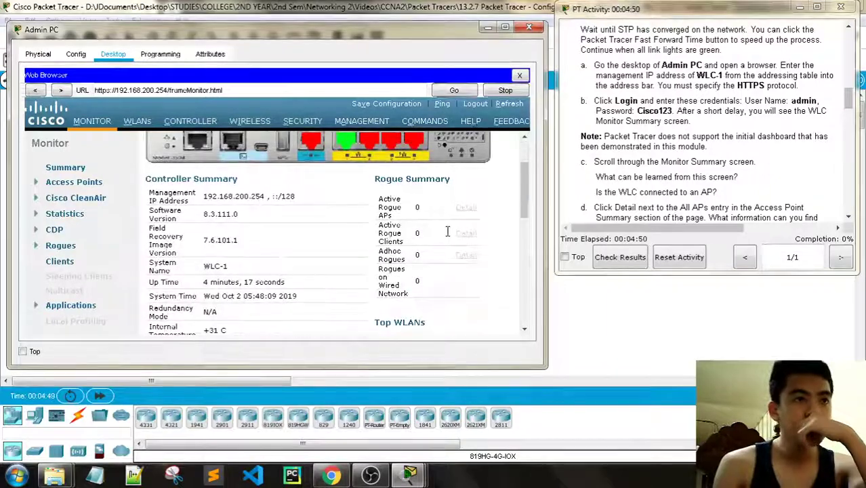
{"action": "scroll", "coordinate": [447, 232], "scroll_direction": "down", "scroll_amount": 2}
{"action": "scroll", "coordinate": [447, 232], "scroll_direction": "down", "scroll_amount": 1}
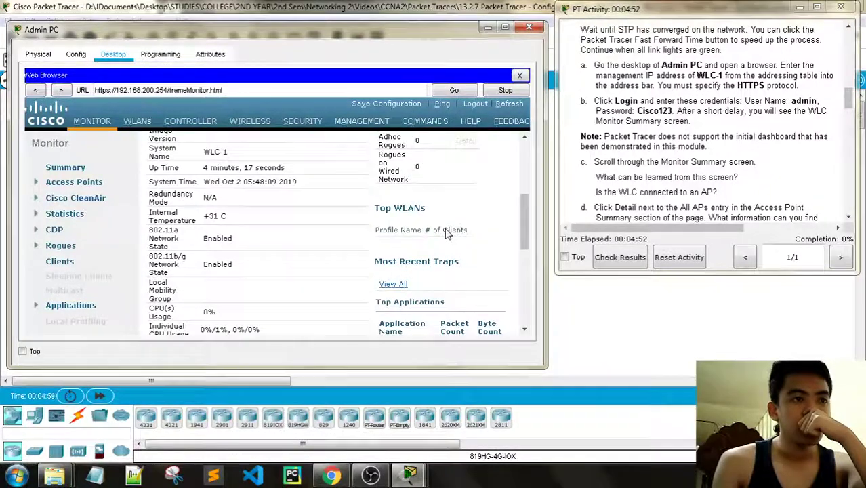
{"action": "scroll", "coordinate": [183, 256], "scroll_direction": "down", "scroll_amount": 2}
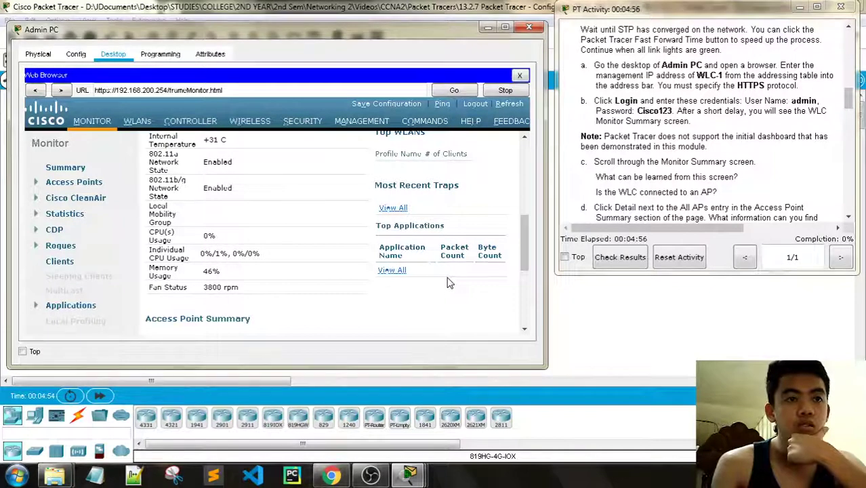
{"action": "scroll", "coordinate": [450, 273], "scroll_direction": "down", "scroll_amount": 3}
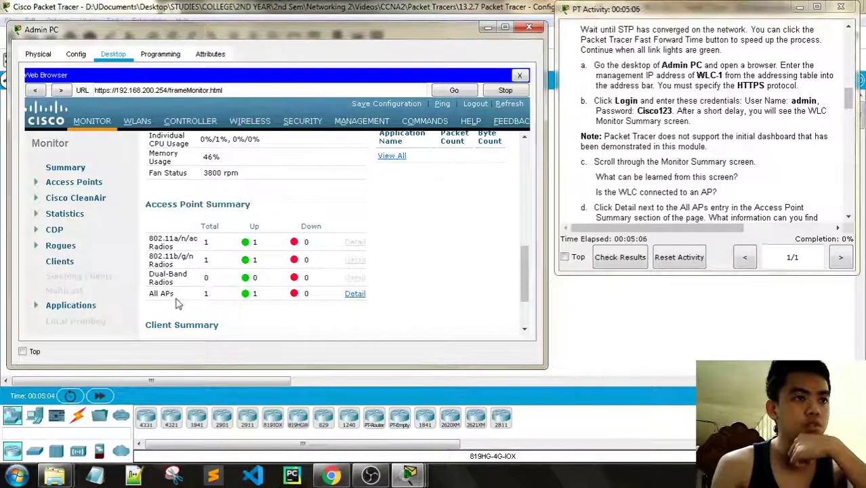
- Highlight the Access Point Summary count showing 1 AP up and 0 down
{"action": "double_click", "coordinate": [255, 293]}
{"action": "scroll", "coordinate": [278, 296], "scroll_direction": "down", "scroll_amount": 3}
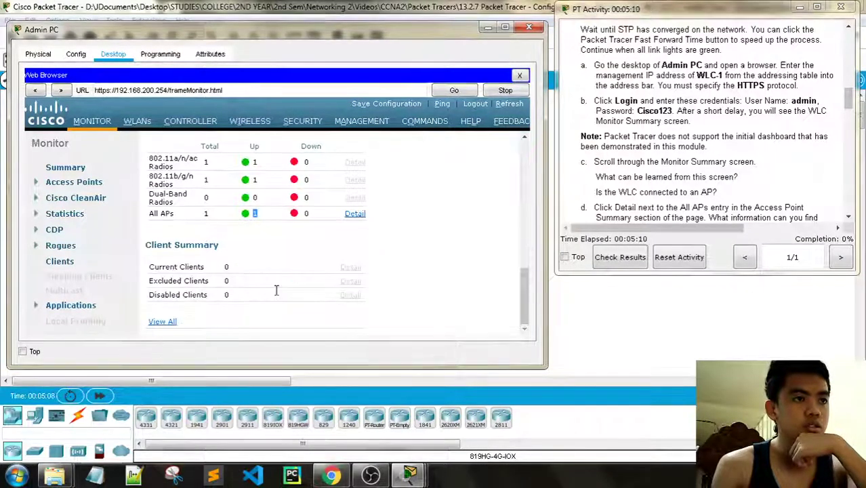
{"action": "scroll", "coordinate": [278, 294], "scroll_direction": "up", "scroll_amount": 1}
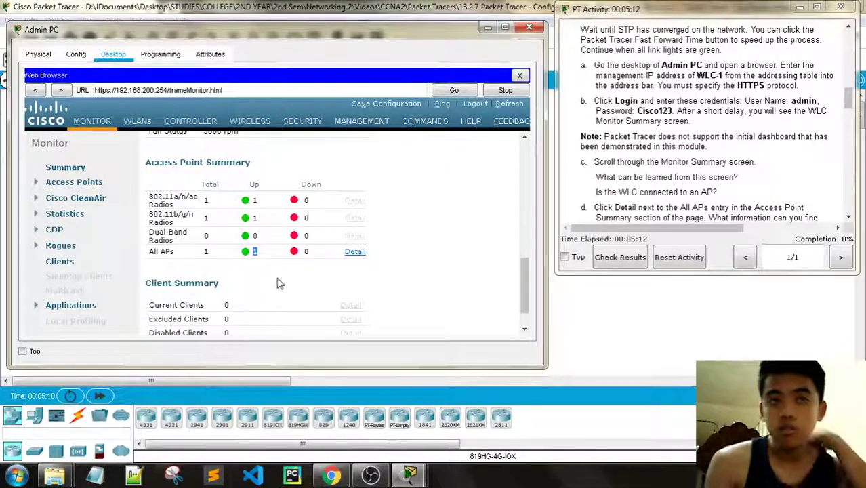
{"action": "scroll", "coordinate": [278, 291], "scroll_direction": "up", "scroll_amount": 5}
{"action": "scroll", "coordinate": [278, 281], "scroll_direction": "up", "scroll_amount": 5}
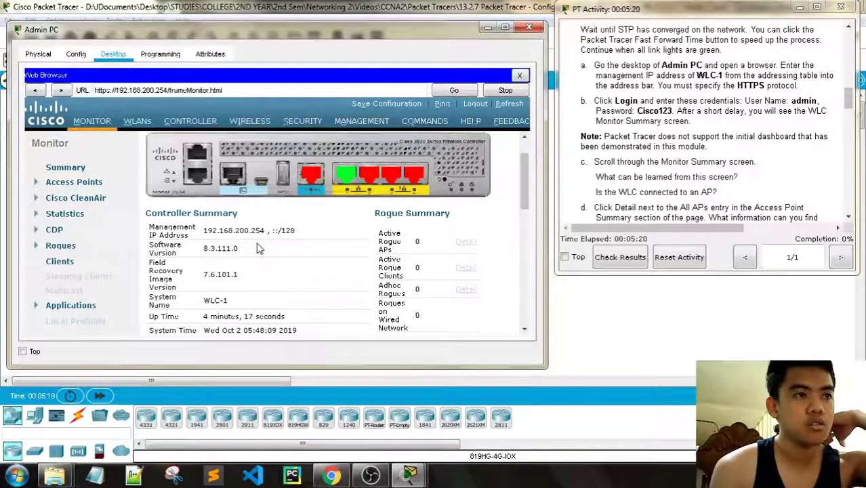
{"action": "scroll", "coordinate": [256, 248], "scroll_direction": "down", "scroll_amount": 5}
{"action": "scroll", "coordinate": [258, 247], "scroll_direction": "down", "scroll_amount": 1}
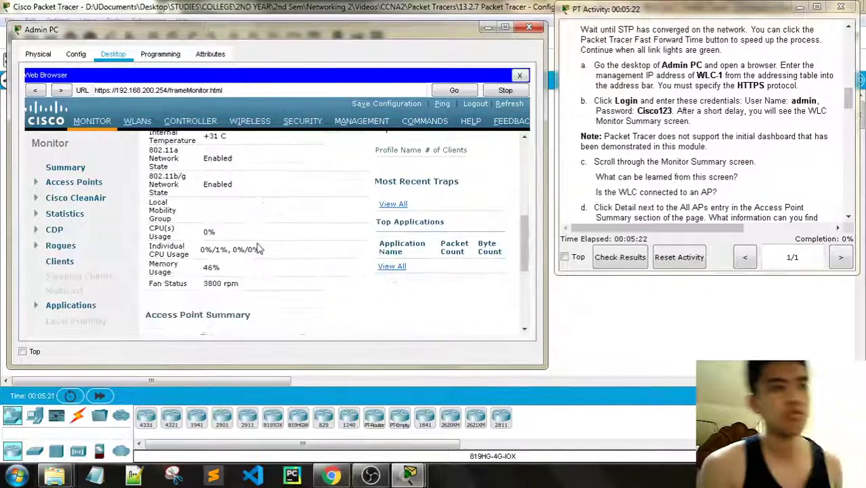
{"action": "scroll", "coordinate": [328, 243], "scroll_direction": "up", "scroll_amount": 2}
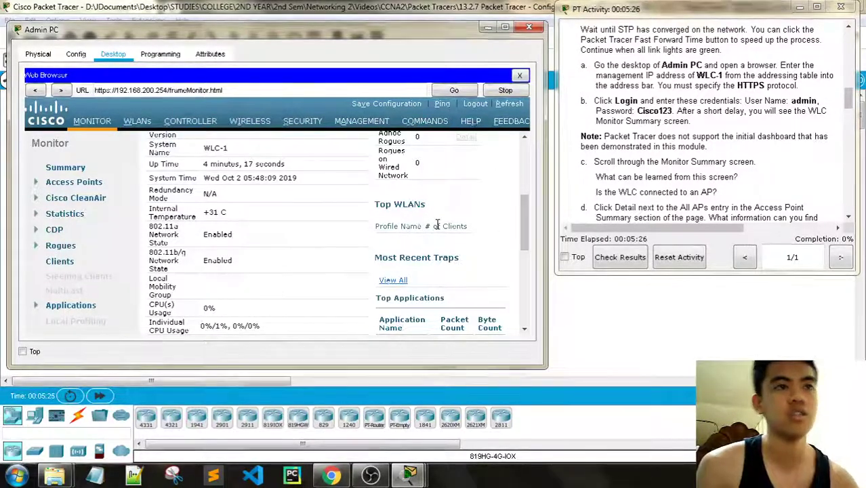
{"action": "scroll", "coordinate": [305, 243], "scroll_direction": "down", "scroll_amount": 3}
{"action": "scroll", "coordinate": [303, 241], "scroll_direction": "down", "scroll_amount": 1}
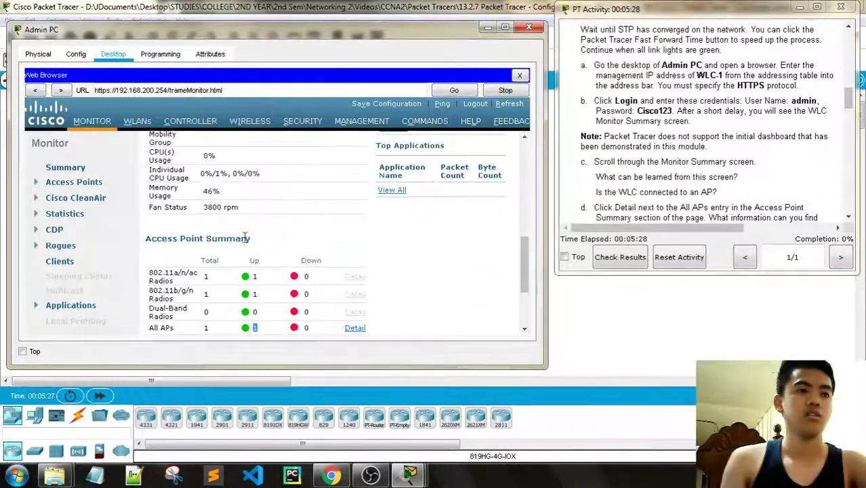
{"action": "scroll", "coordinate": [303, 253], "scroll_direction": "down", "scroll_amount": 1}
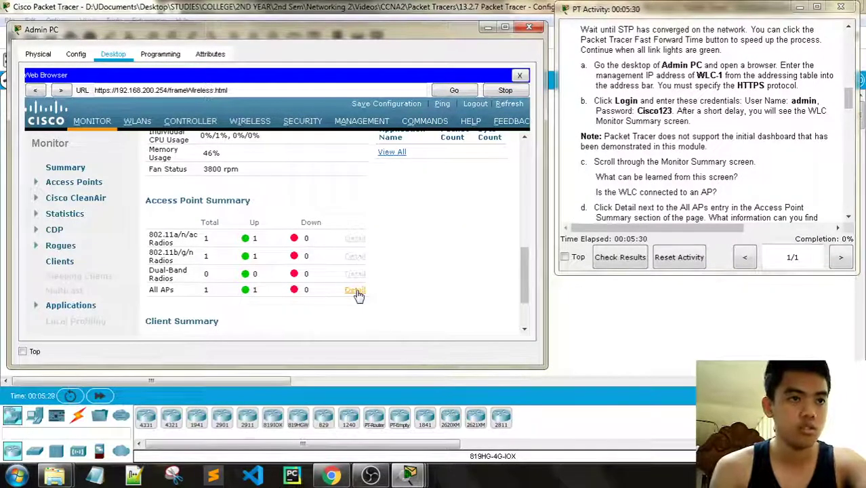
- View the All APs detail listing AP-1 at 192.168.200.240, then return to the WLC home page
{"action": "left_click", "coordinate": [354, 291]}
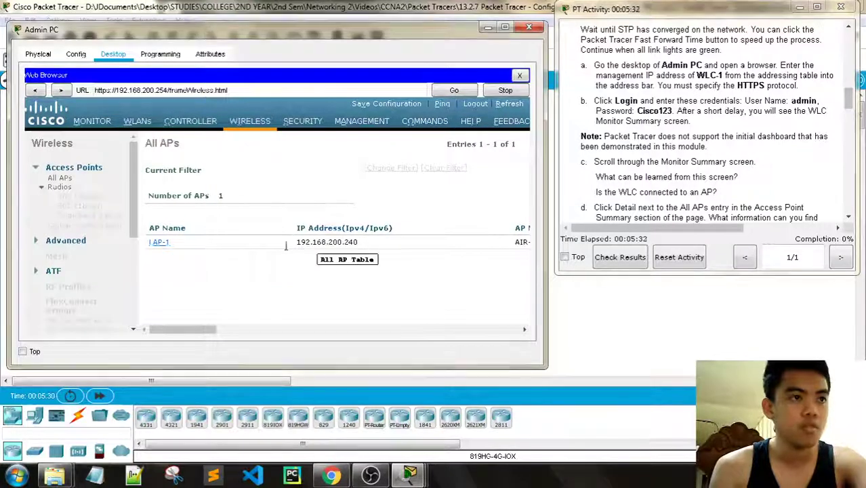
{"action": "left_click_drag", "start_coordinate": [204, 329], "coordinate": [140, 322]}
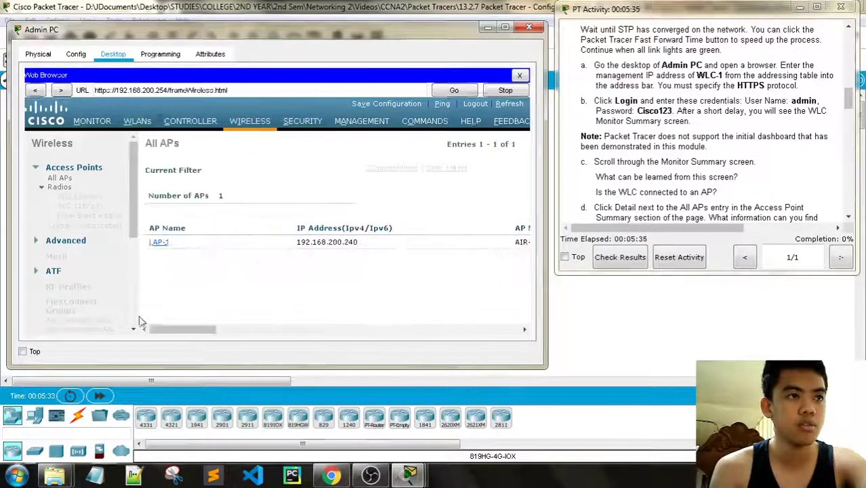
{"action": "left_click", "coordinate": [36, 90]}
- Log back in to the WLC as admin with its password to reach Monitor Summary
{"action": "left_click", "coordinate": [271, 283]}
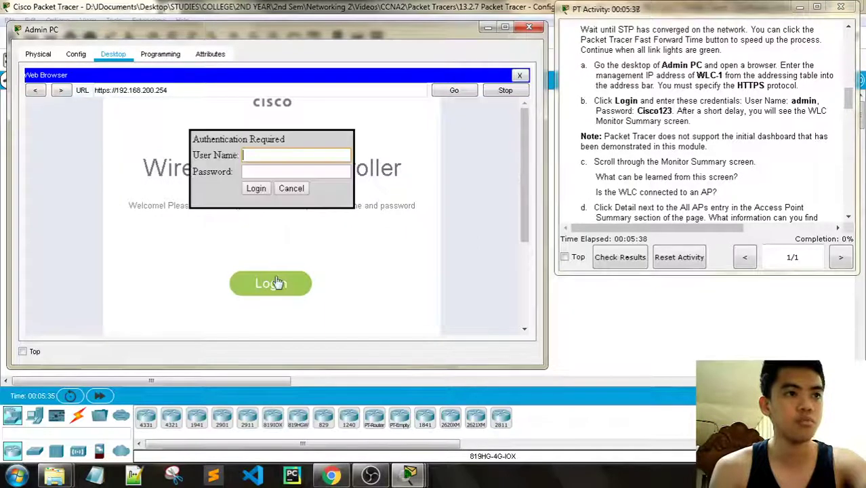
{"action": "type", "text": "admin"}
{"action": "left_click", "coordinate": [278, 175]}
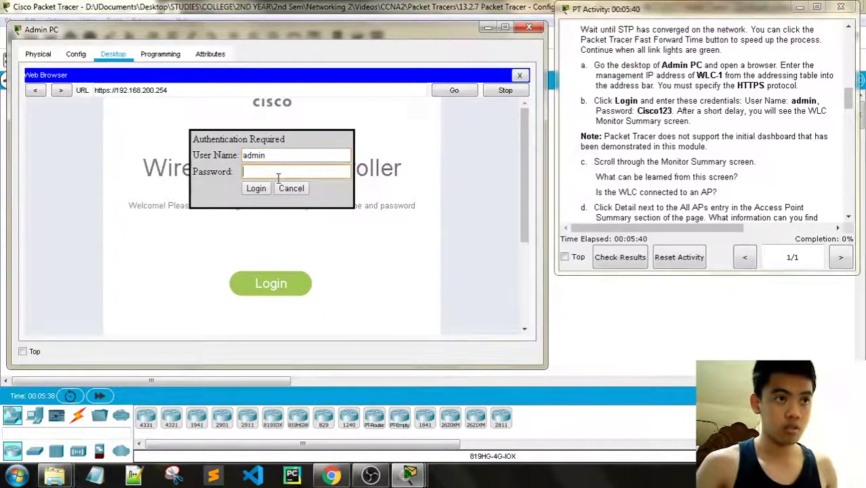
{"action": "type", "text": "Cisc"}
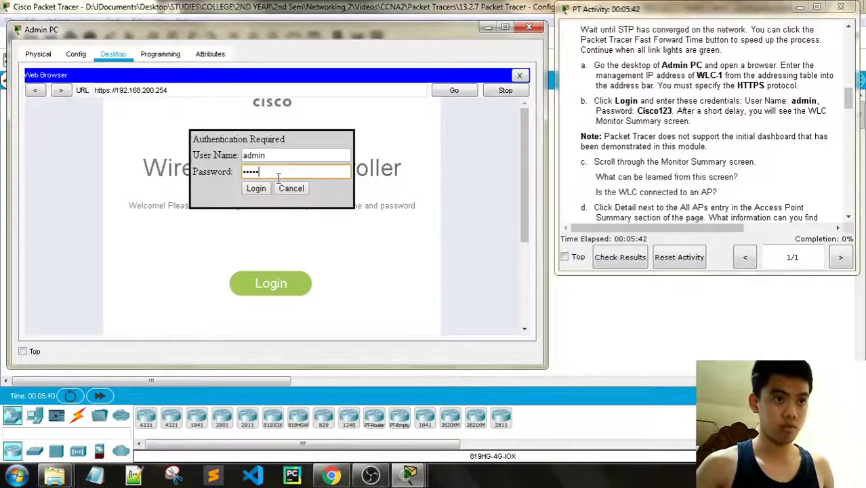
{"action": "type", "text": "o123"}
{"action": "key", "text": "Return"}
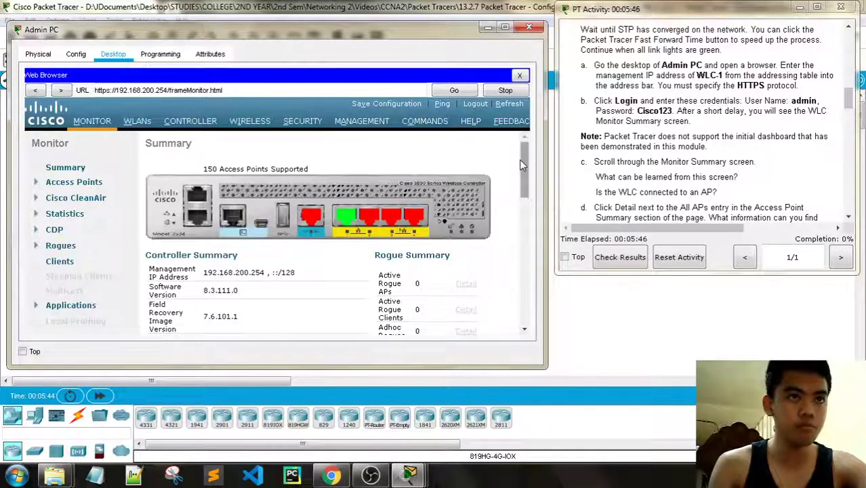
{"action": "scroll", "coordinate": [709, 141], "scroll_direction": "down", "scroll_amount": 2}
{"action": "scroll", "coordinate": [710, 141], "scroll_direction": "up", "scroll_amount": 1}
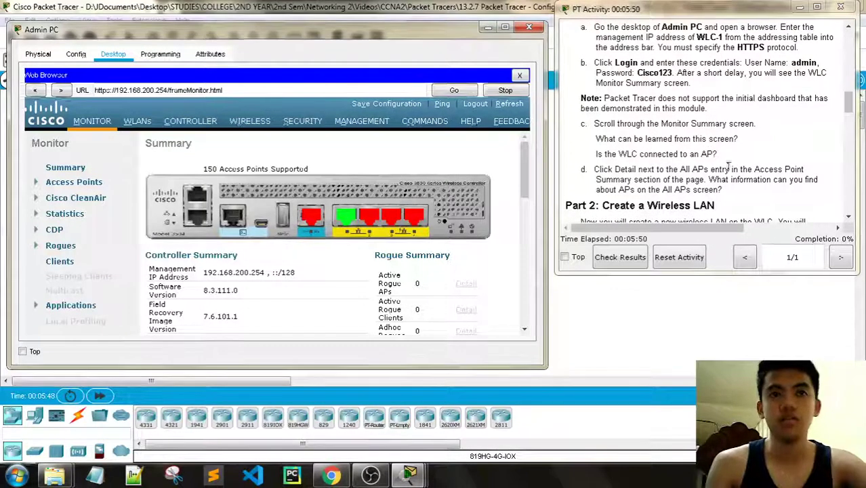
{"action": "scroll", "coordinate": [620, 177], "scroll_direction": "down", "scroll_amount": 3}
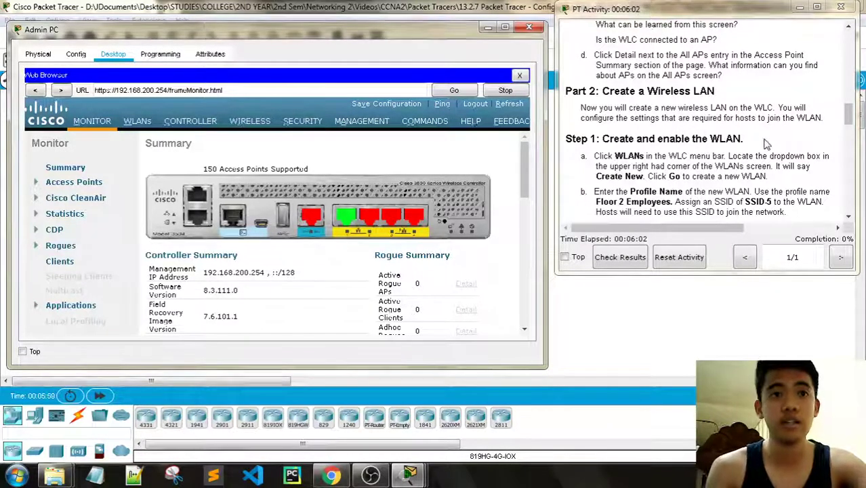
{"action": "scroll", "coordinate": [688, 156], "scroll_direction": "down", "scroll_amount": 1}
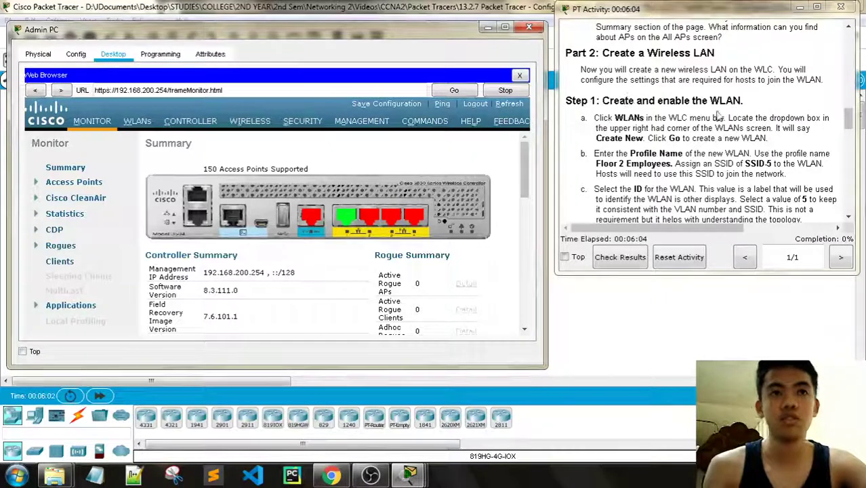
- From the WLANs page, use Create New and Go to get an empty WLAN form
{"action": "left_click", "coordinate": [137, 121]}
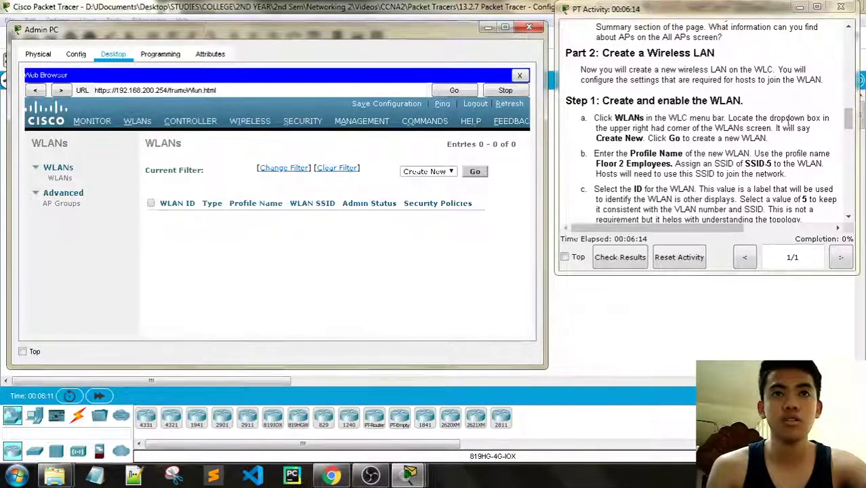
{"action": "left_click", "coordinate": [476, 172]}
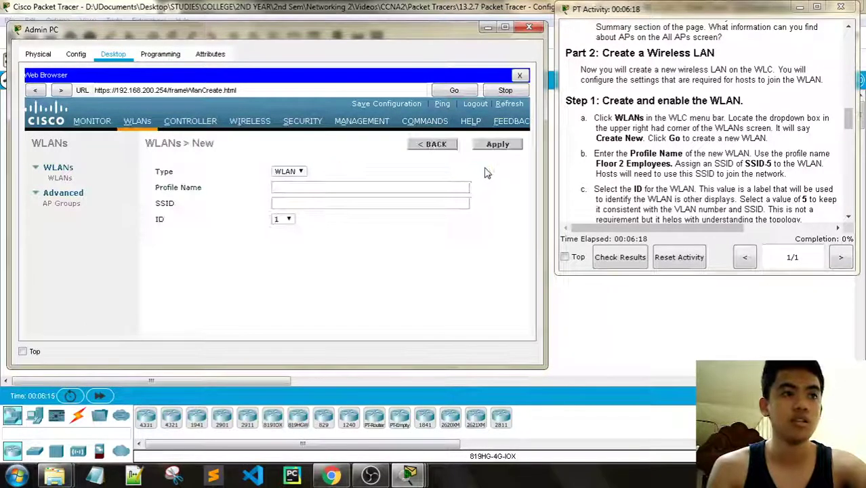
{"action": "scroll", "coordinate": [663, 171], "scroll_direction": "down", "scroll_amount": 1}
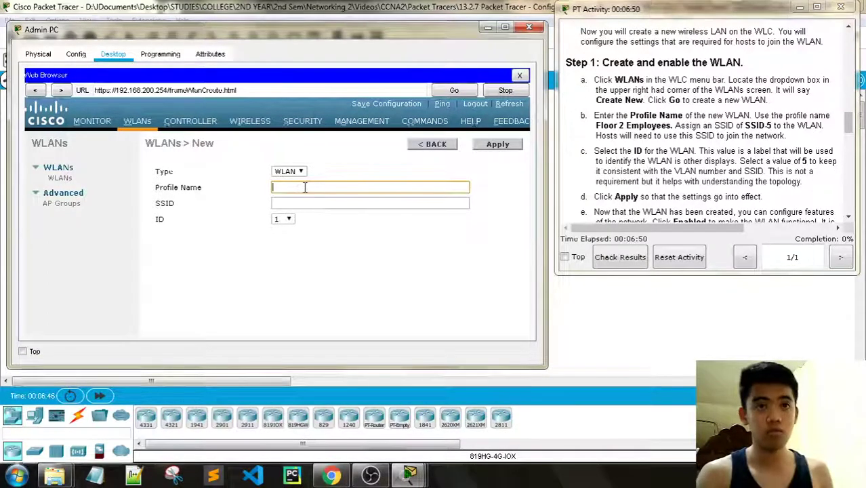
- Enter profile name Floor 2 Employees, SSID SSID-5 and WLAN ID 5, then apply
{"action": "type", "text": "Fl"}
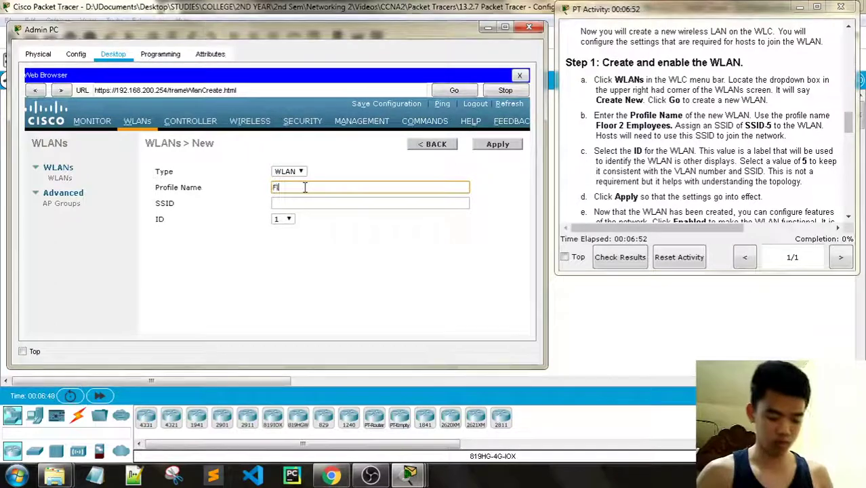
{"action": "type", "text": "oor 1"}
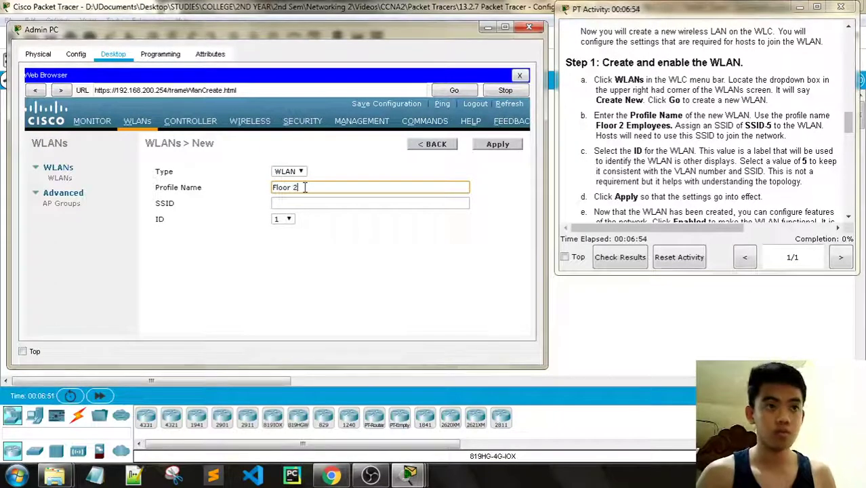
{"action": "type", "text": " Employees"}
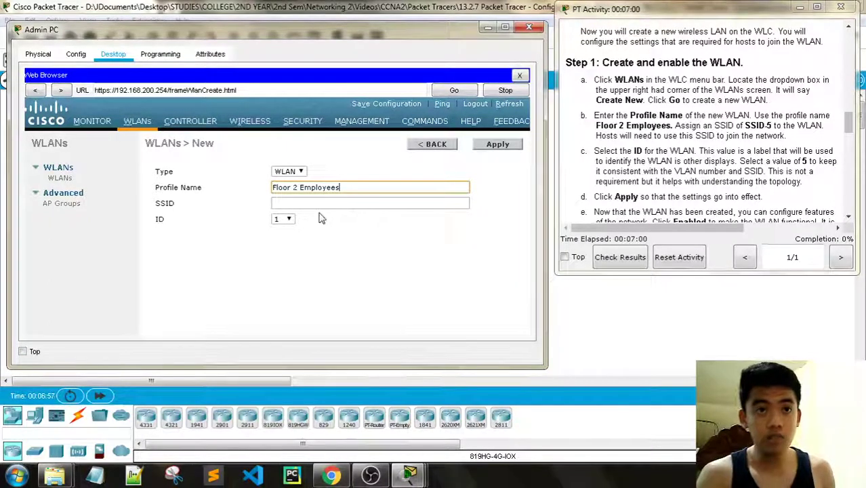
{"action": "left_click", "coordinate": [362, 208]}
{"action": "type", "text": "SSID-5"}
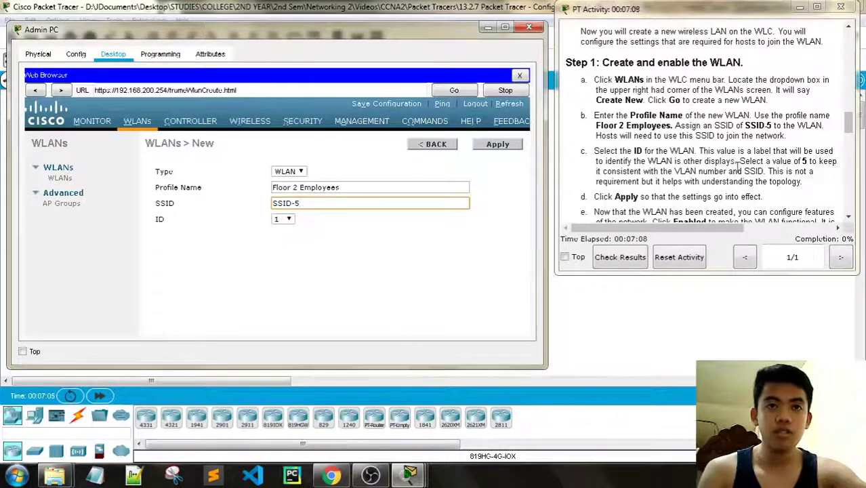
{"action": "left_click", "coordinate": [290, 220]}
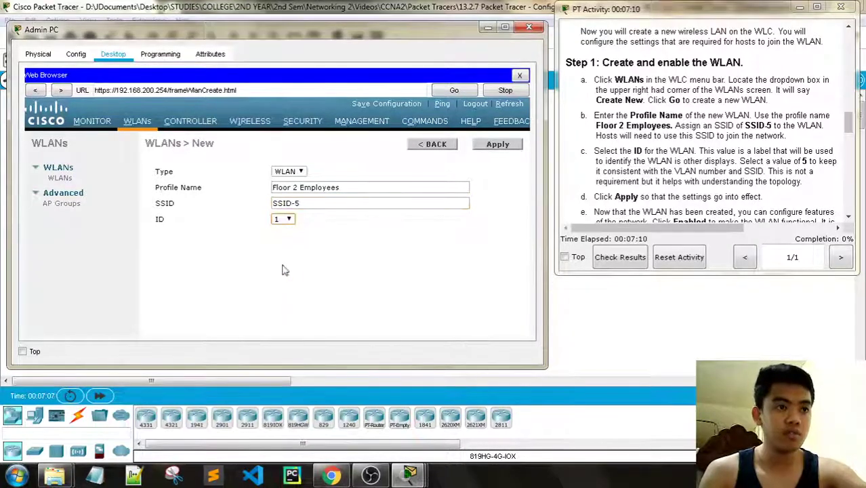
{"action": "scroll", "coordinate": [707, 154], "scroll_direction": "down", "scroll_amount": 1}
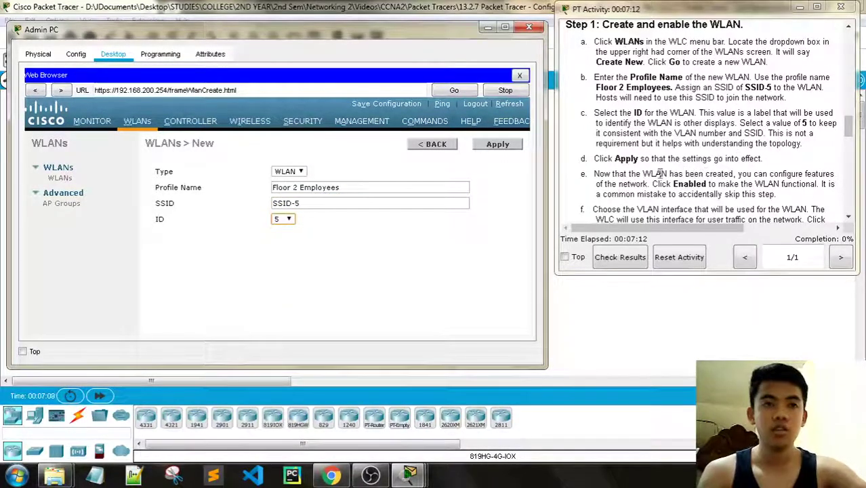
{"action": "left_click", "coordinate": [496, 145]}
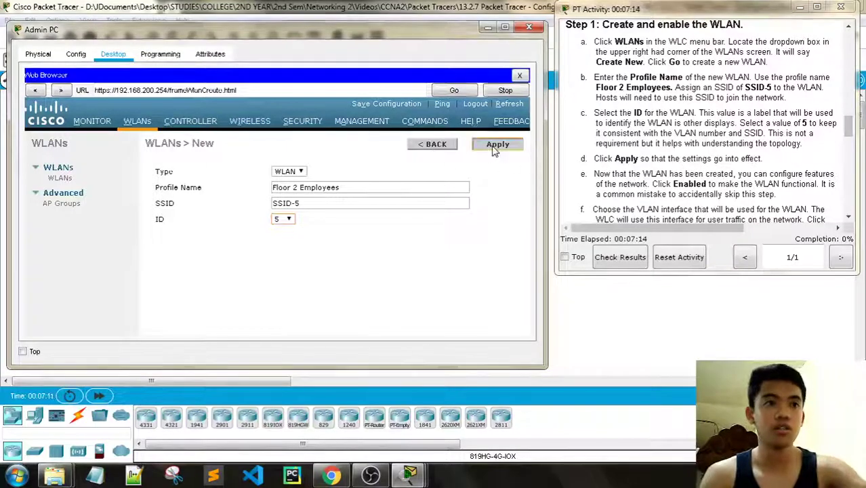
{"action": "scroll", "coordinate": [704, 154], "scroll_direction": "down", "scroll_amount": 2}
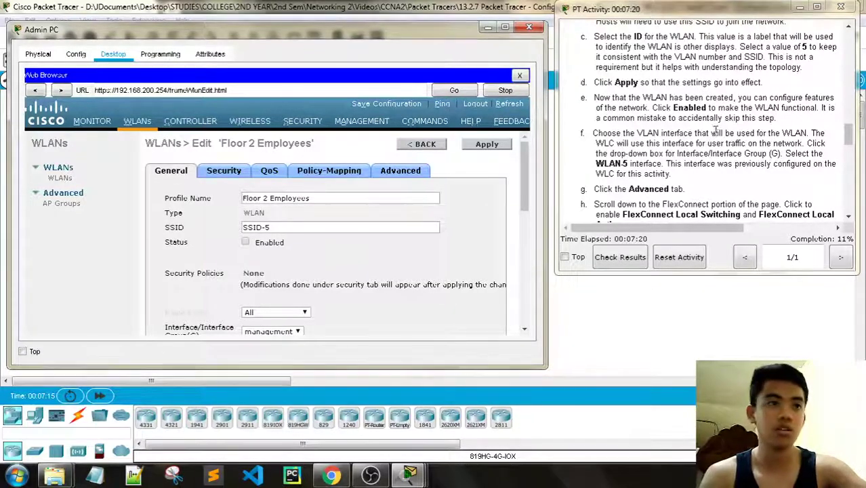
{"action": "scroll", "coordinate": [467, 220], "scroll_direction": "down", "scroll_amount": 10}
{"action": "scroll", "coordinate": [467, 223], "scroll_direction": "up", "scroll_amount": 10}
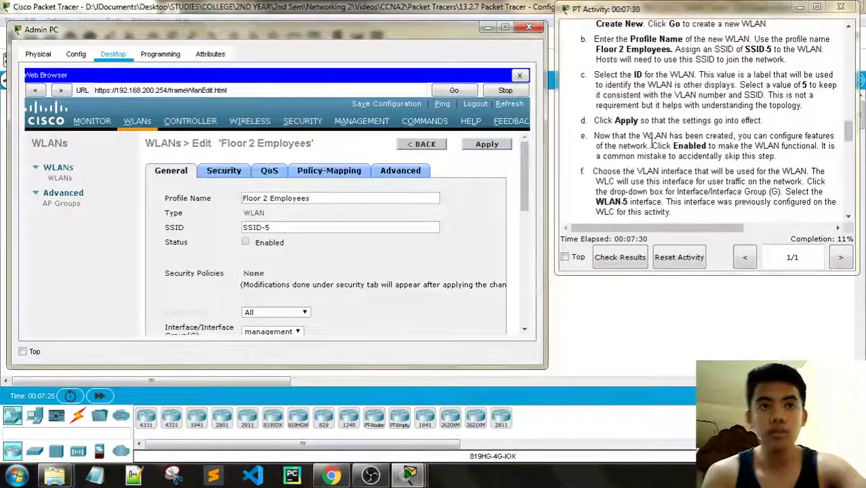
{"action": "scroll", "coordinate": [657, 159], "scroll_direction": "up", "scroll_amount": 1}
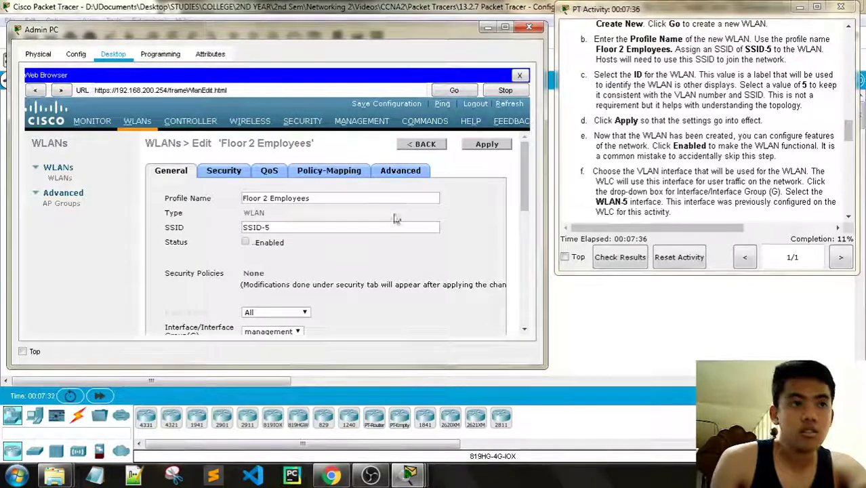
{"action": "left_click", "coordinate": [246, 241]}
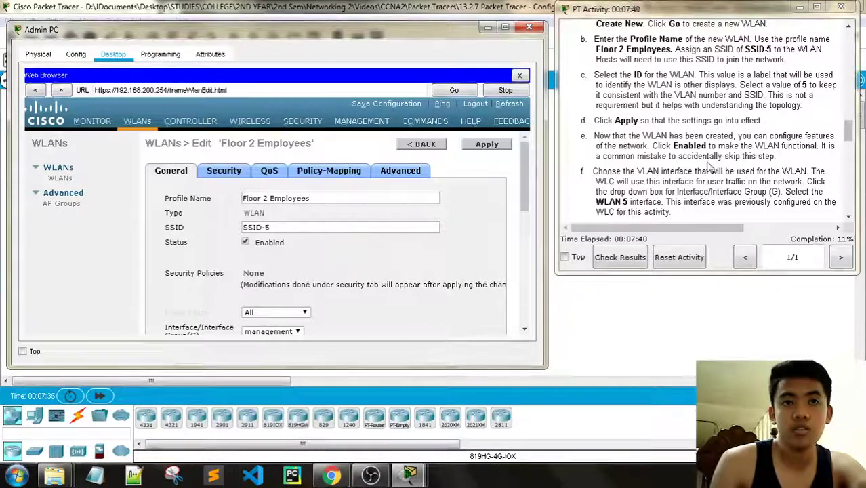
{"action": "scroll", "coordinate": [400, 251], "scroll_direction": "down", "scroll_amount": 3}
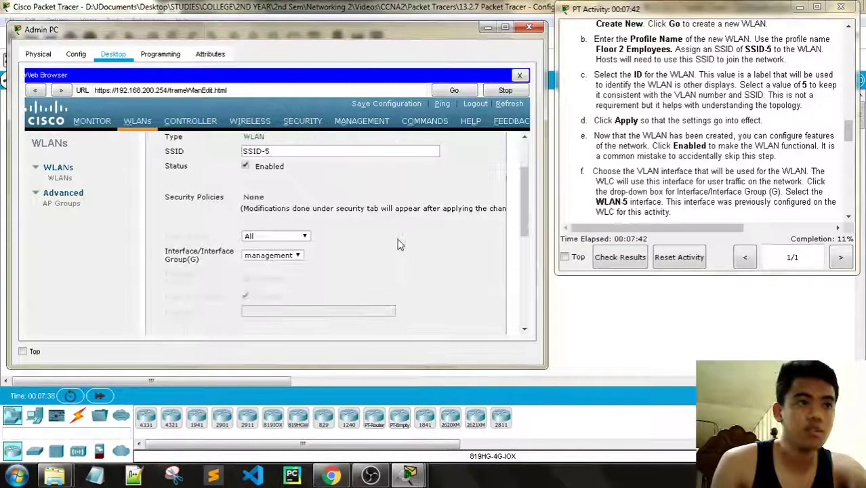
{"action": "scroll", "coordinate": [338, 229], "scroll_direction": "down", "scroll_amount": 2}
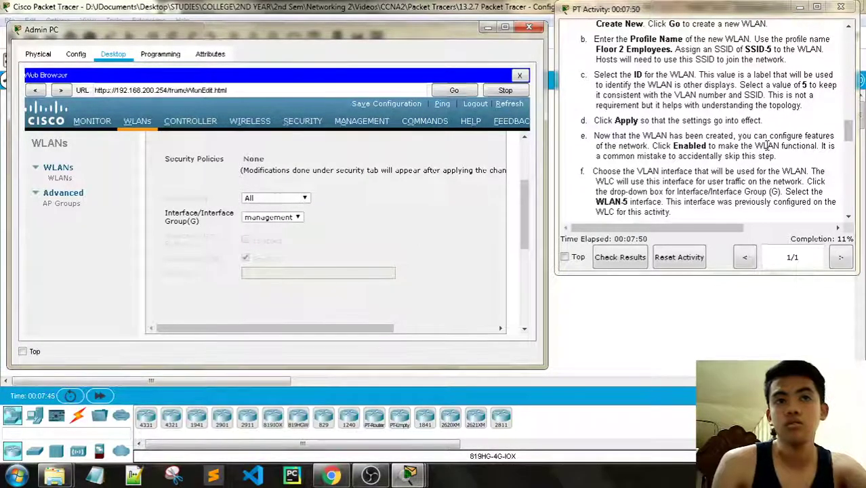
{"action": "scroll", "coordinate": [766, 145], "scroll_direction": "down", "scroll_amount": 1}
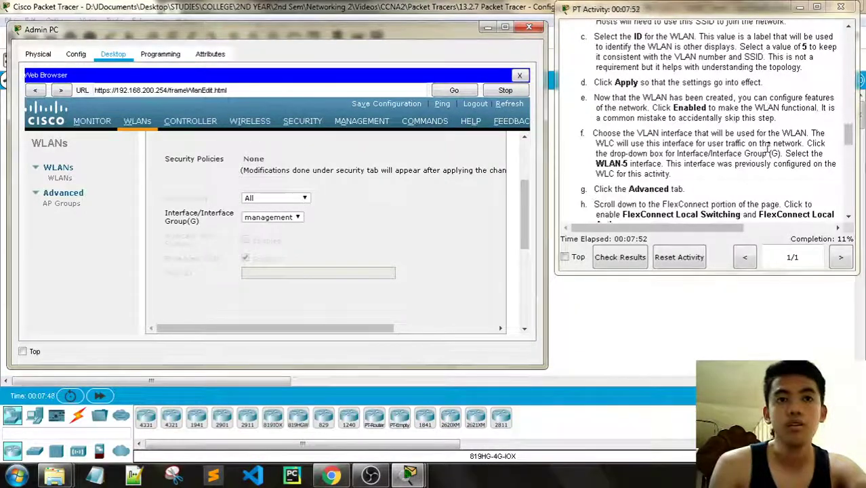
{"action": "scroll", "coordinate": [758, 153], "scroll_direction": "down", "scroll_amount": 1}
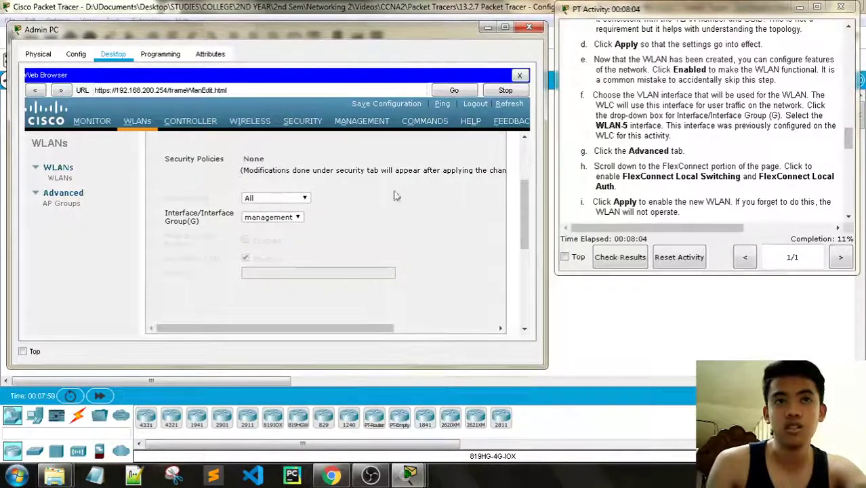
- Set the Floor 2 Employees WLAN's interface to WLAN-5 and review the interface note
{"action": "left_click", "coordinate": [298, 216]}
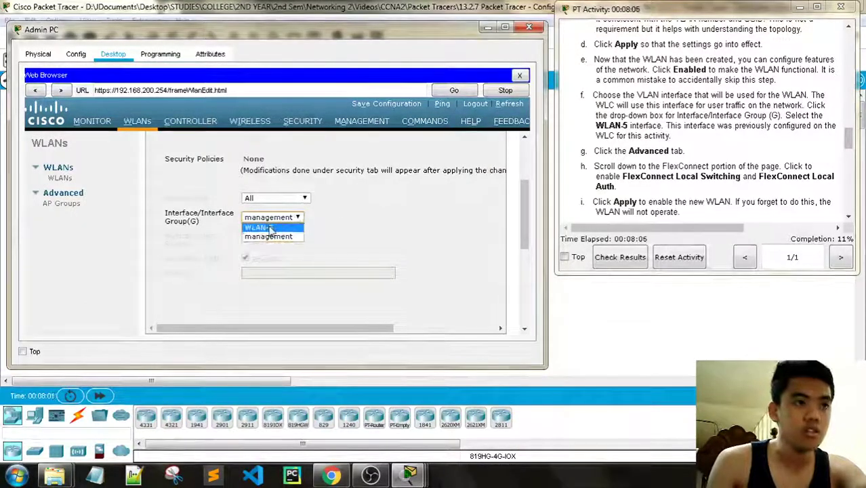
{"action": "left_click", "coordinate": [264, 228]}
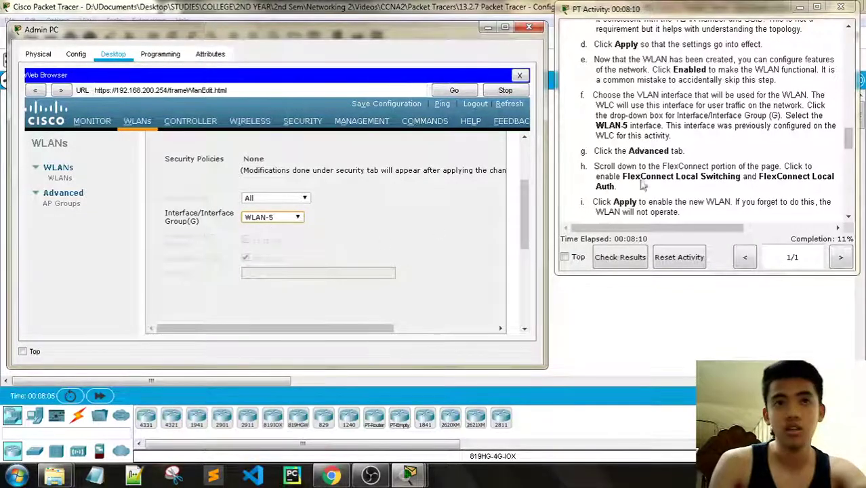
{"action": "left_click_drag", "start_coordinate": [665, 126], "coordinate": [847, 136]}
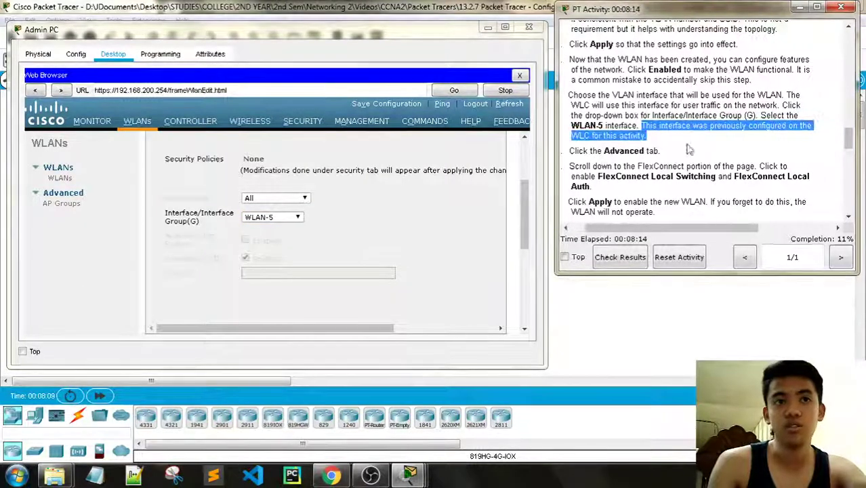
{"action": "left_click_drag", "start_coordinate": [663, 231], "coordinate": [644, 231]}
{"action": "scroll", "coordinate": [705, 163], "scroll_direction": "down", "scroll_amount": 1}
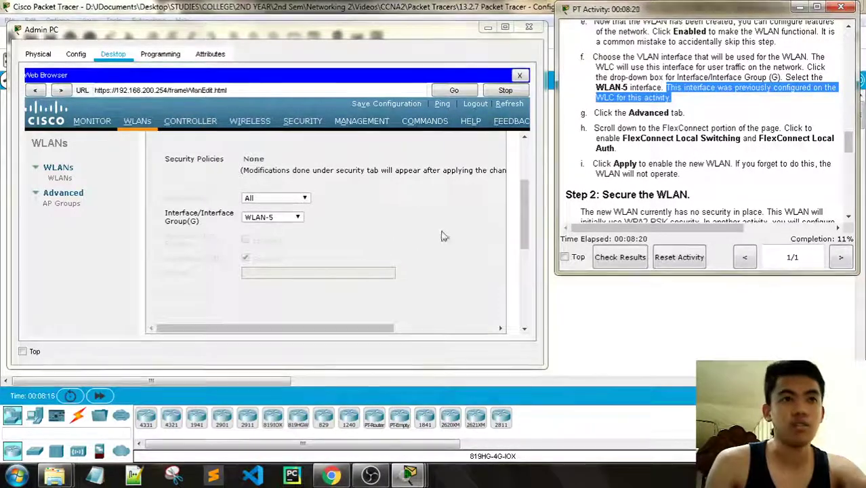
{"action": "scroll", "coordinate": [493, 232], "scroll_direction": "down", "scroll_amount": 5}
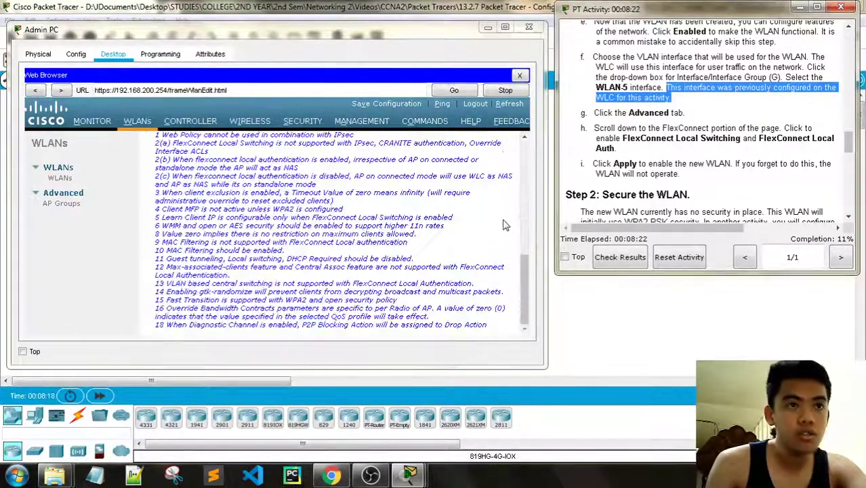
{"action": "scroll", "coordinate": [502, 227], "scroll_direction": "up", "scroll_amount": 10}
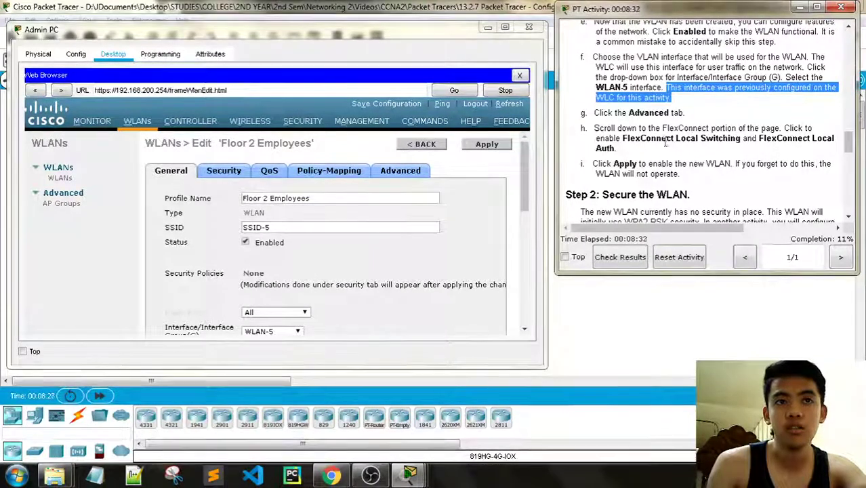
- On the Advanced tab, enable FlexConnect Local Switching and Local Auth, then switch to Chrome
{"action": "left_click", "coordinate": [420, 170]}
{"action": "scroll", "coordinate": [423, 213], "scroll_direction": "down", "scroll_amount": 3}
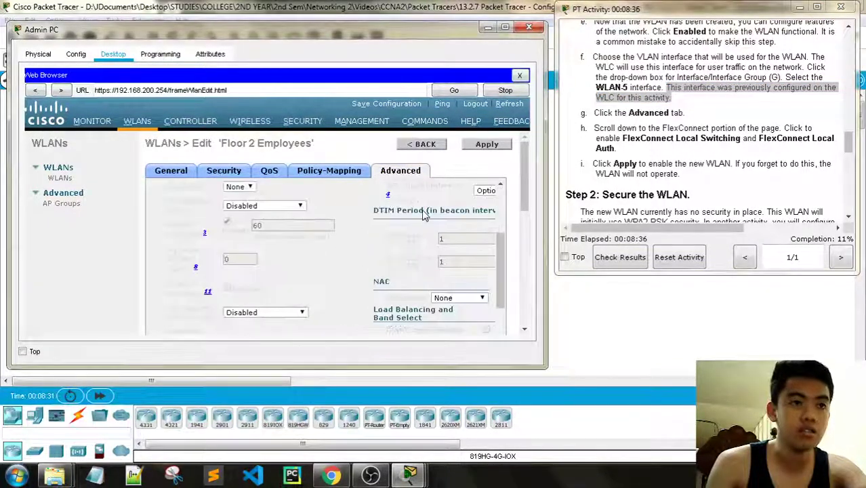
{"action": "scroll", "coordinate": [424, 213], "scroll_direction": "down", "scroll_amount": 8}
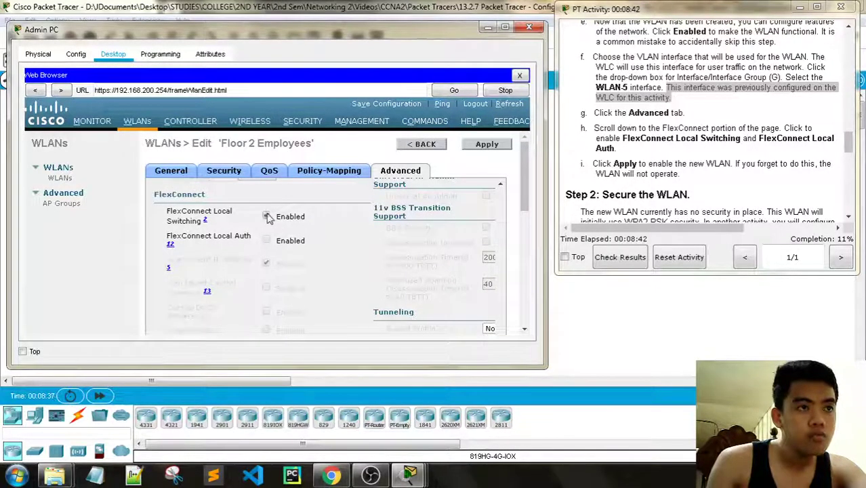
{"action": "left_click", "coordinate": [266, 240]}
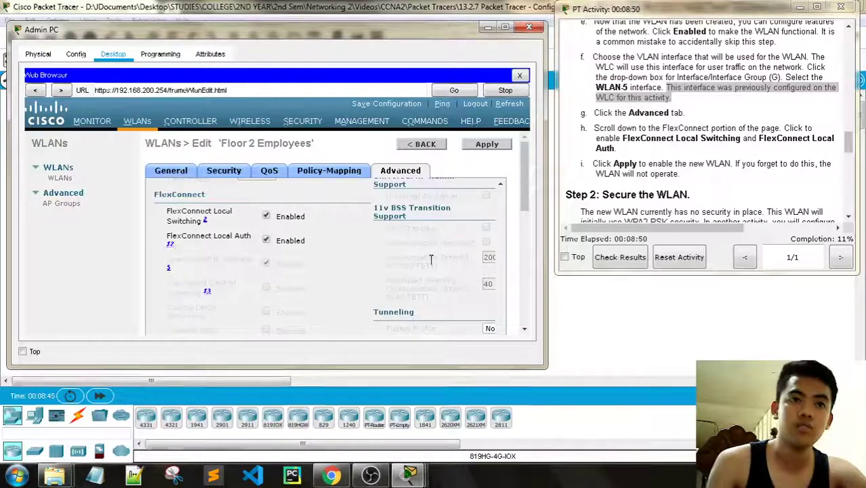
{"action": "scroll", "coordinate": [431, 260], "scroll_direction": "up", "scroll_amount": 6}
{"action": "scroll", "coordinate": [431, 259], "scroll_direction": "down", "scroll_amount": 5}
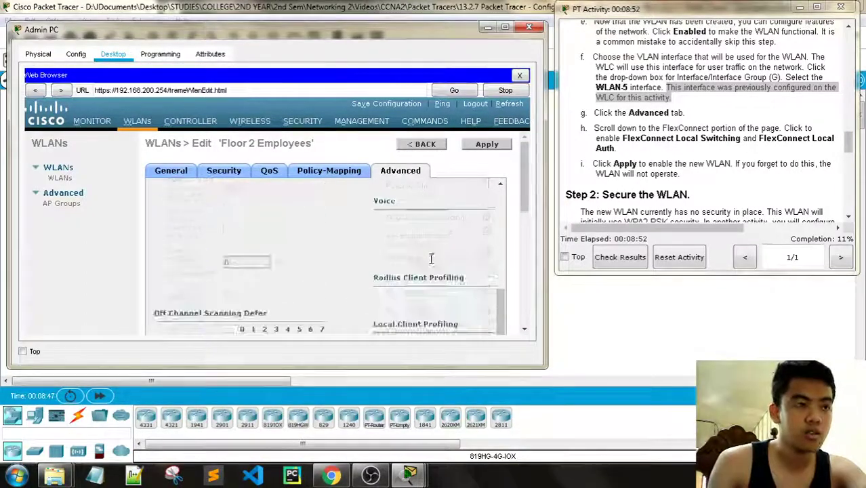
{"action": "scroll", "coordinate": [303, 302], "scroll_direction": "up", "scroll_amount": 5}
{"action": "scroll", "coordinate": [301, 295], "scroll_direction": "up", "scroll_amount": 2}
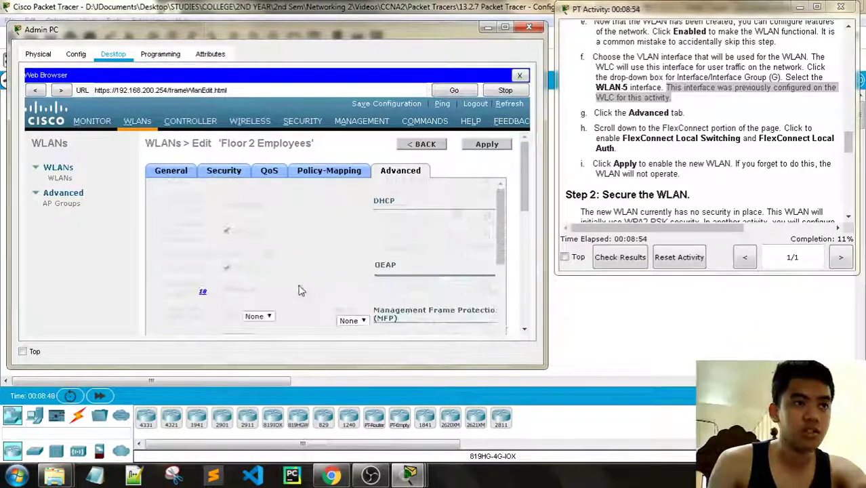
{"action": "left_click", "coordinate": [331, 474]}
- Search Google for flexconnect and expand the 'What is FlexConnect?' answer
{"action": "left_click", "coordinate": [171, 10]}
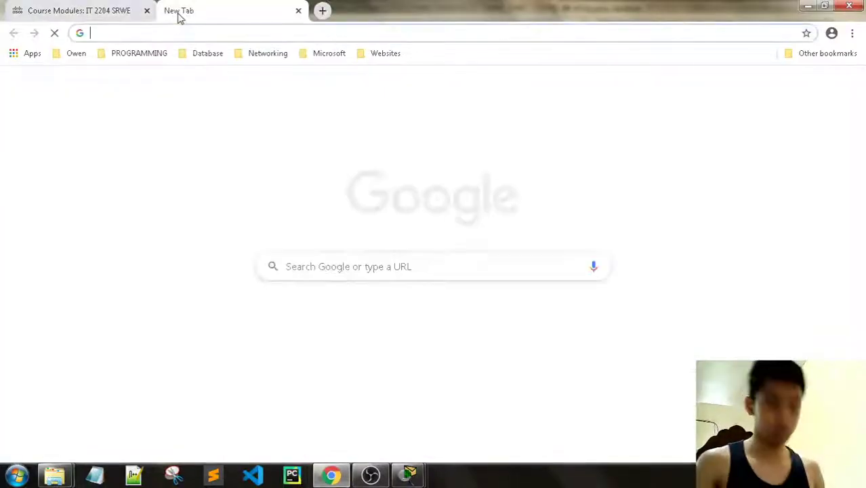
{"action": "type", "text": "flexconnect"}
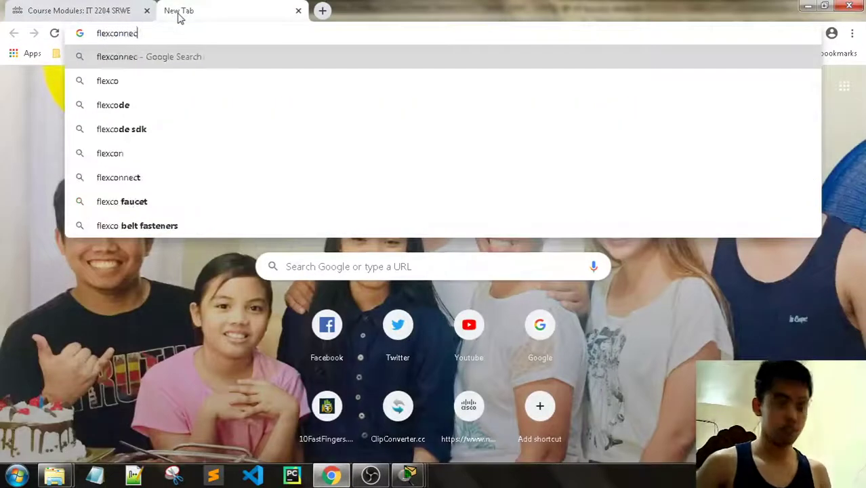
{"action": "key", "text": "Return"}
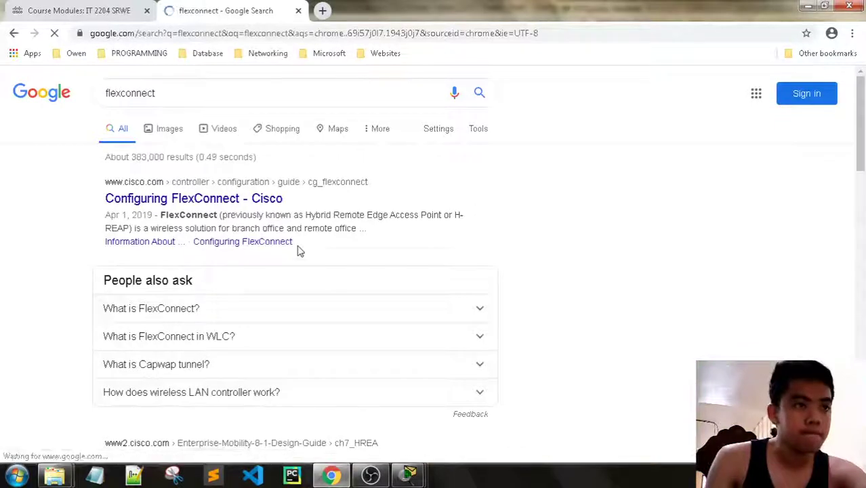
{"action": "left_click", "coordinate": [277, 308]}
{"action": "scroll", "coordinate": [340, 254], "scroll_direction": "down", "scroll_amount": 2}
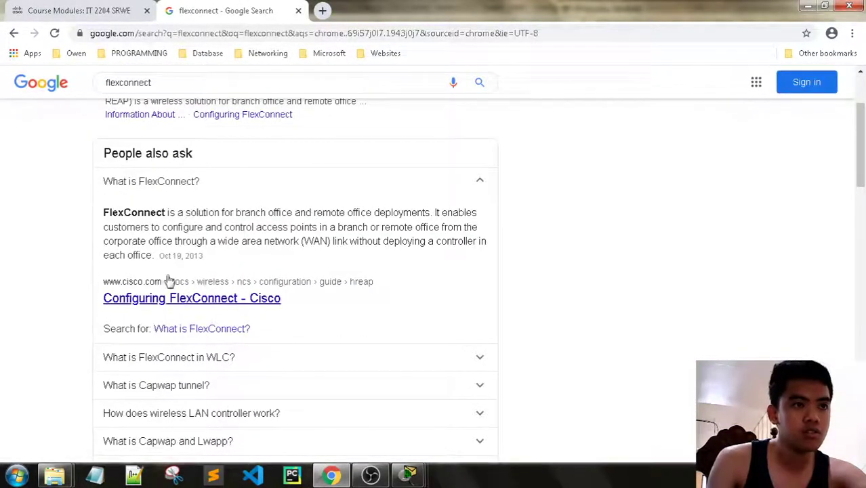
{"action": "left_click_drag", "start_coordinate": [202, 256], "coordinate": [192, 257]}
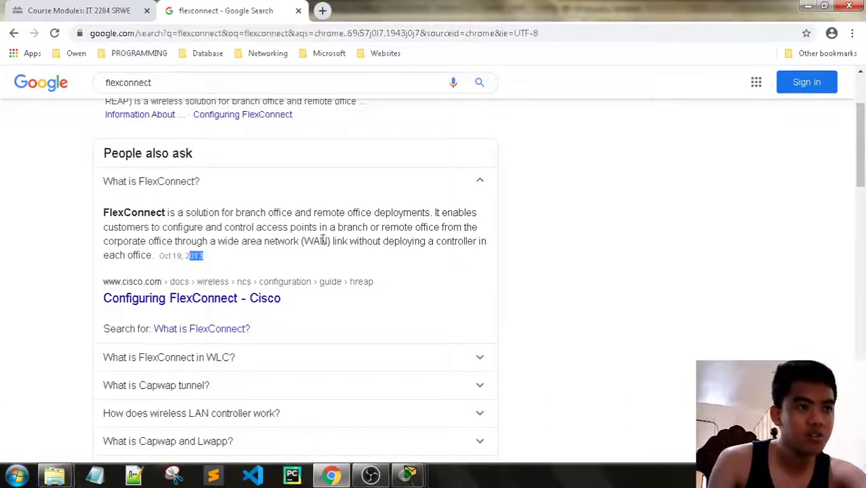
{"action": "scroll", "coordinate": [305, 249], "scroll_direction": "down", "scroll_amount": 1}
- Read the FlexConnect in WLC and Capwap tunnel answers, close the tab and minimize Chrome
{"action": "left_click", "coordinate": [254, 298]}
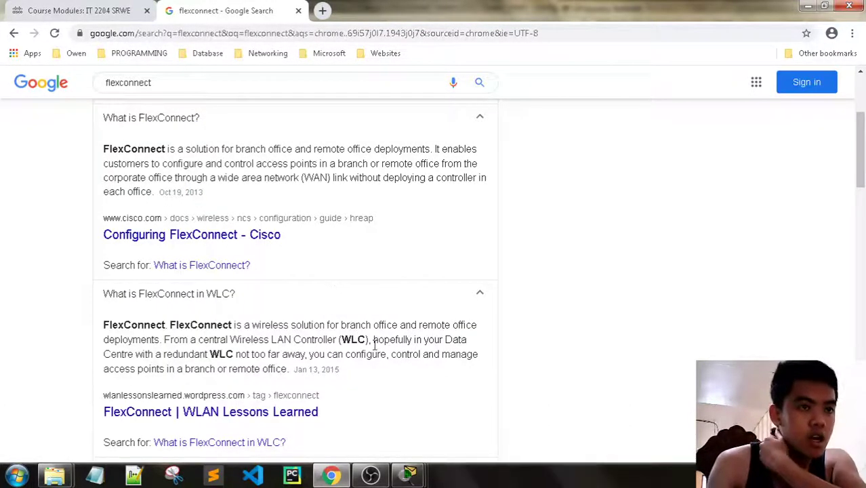
{"action": "scroll", "coordinate": [386, 332], "scroll_direction": "down", "scroll_amount": 3}
{"action": "left_click", "coordinate": [322, 284]}
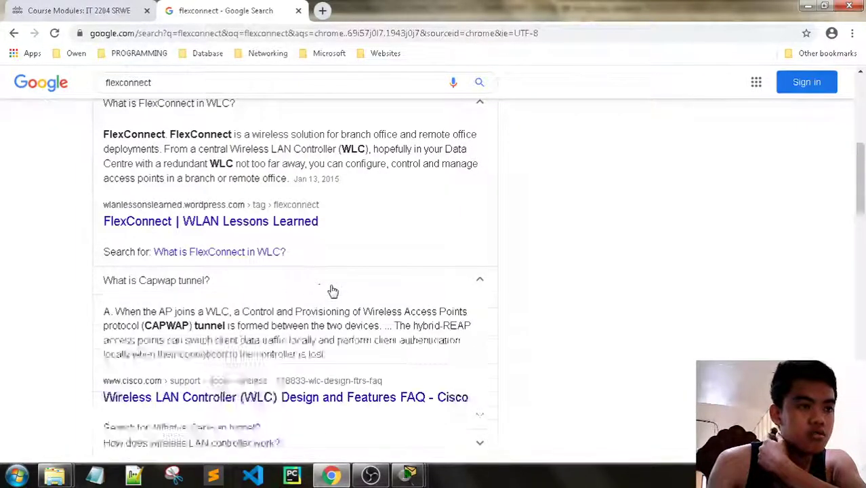
{"action": "scroll", "coordinate": [335, 290], "scroll_direction": "down", "scroll_amount": 3}
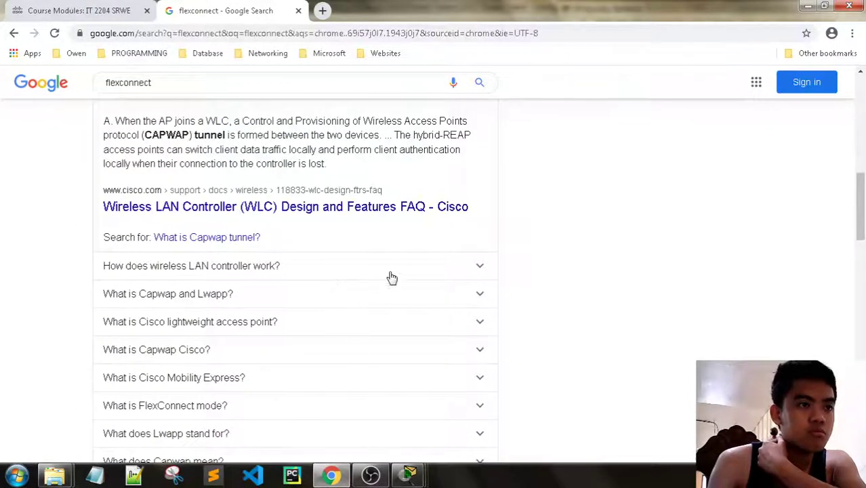
{"action": "left_click", "coordinate": [298, 10]}
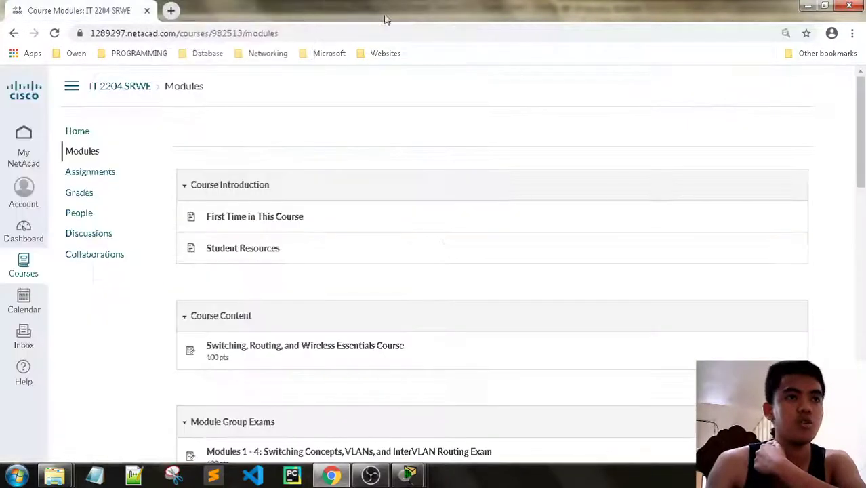
{"action": "left_click", "coordinate": [808, 6]}
- Apply the Floor 2 Employees WLAN settings (SSID-5, interface WLAN-5)
{"action": "scroll", "coordinate": [434, 264], "scroll_direction": "down", "scroll_amount": 15}
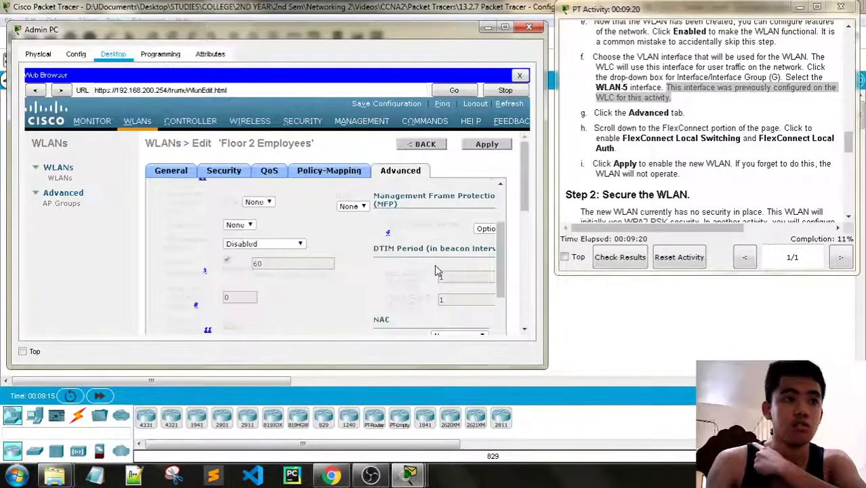
{"action": "scroll", "coordinate": [436, 269], "scroll_direction": "up", "scroll_amount": 15}
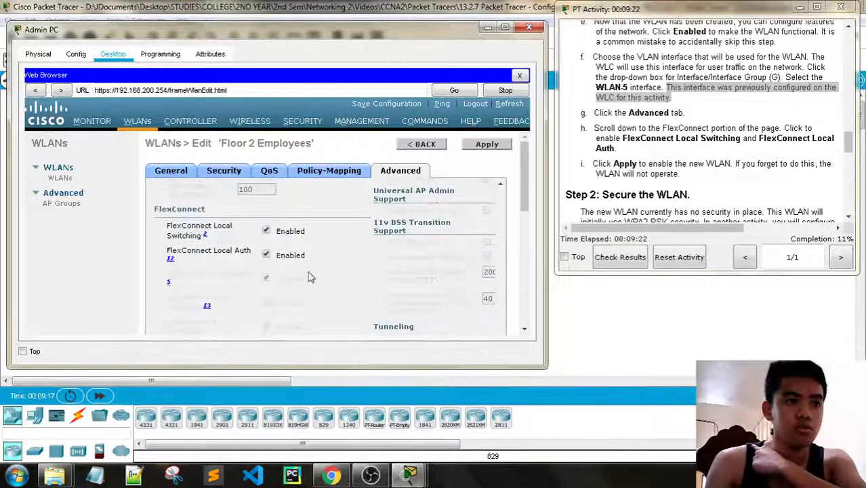
{"action": "scroll", "coordinate": [722, 189], "scroll_direction": "down", "scroll_amount": 1}
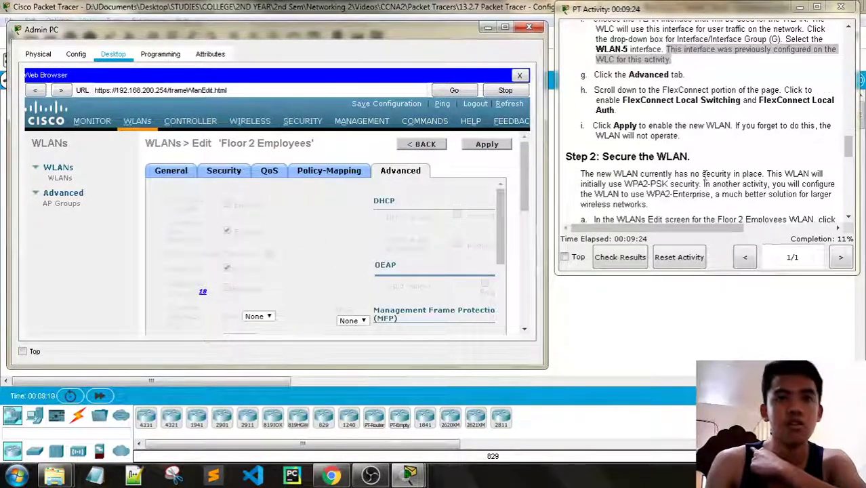
{"action": "left_click", "coordinate": [488, 145]}
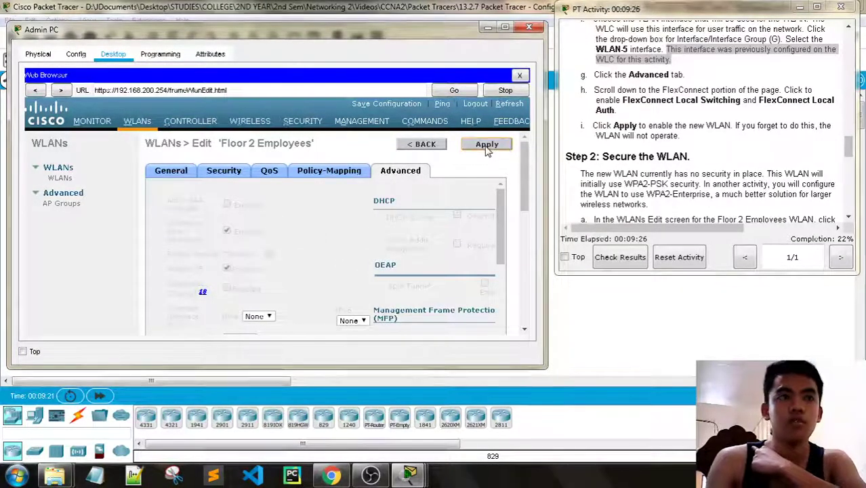
{"action": "scroll", "coordinate": [640, 161], "scroll_direction": "down", "scroll_amount": 3}
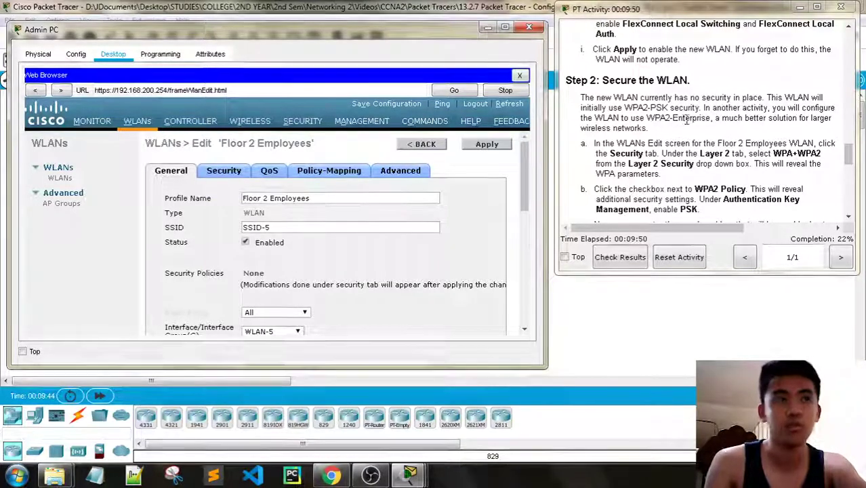
{"action": "scroll", "coordinate": [745, 95], "scroll_direction": "up", "scroll_amount": 15}
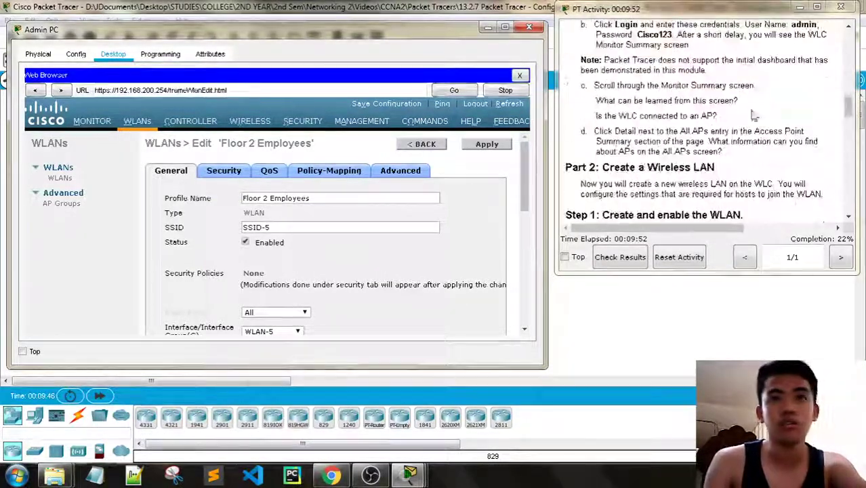
{"action": "scroll", "coordinate": [680, 136], "scroll_direction": "down", "scroll_amount": 12}
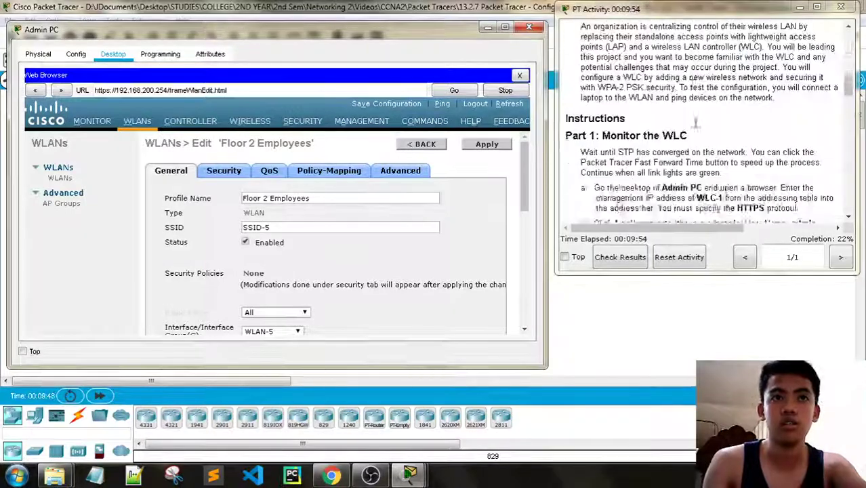
{"action": "scroll", "coordinate": [695, 124], "scroll_direction": "down", "scroll_amount": 2}
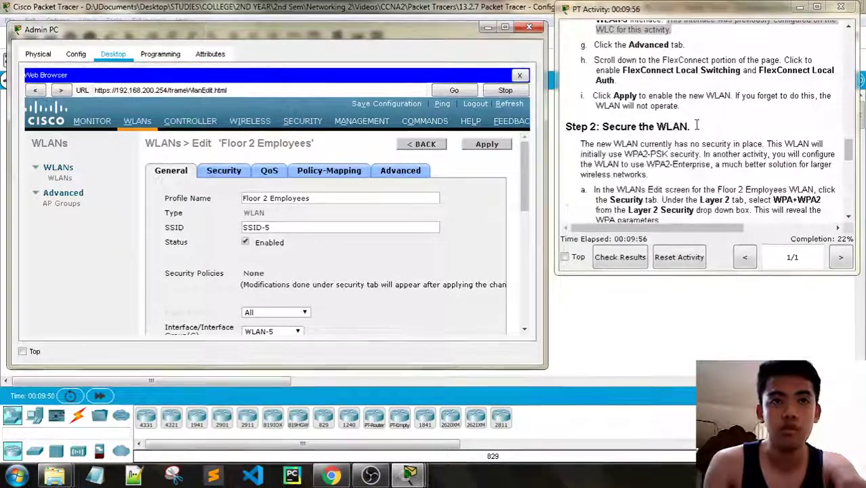
{"action": "scroll", "coordinate": [718, 170], "scroll_direction": "down", "scroll_amount": 1}
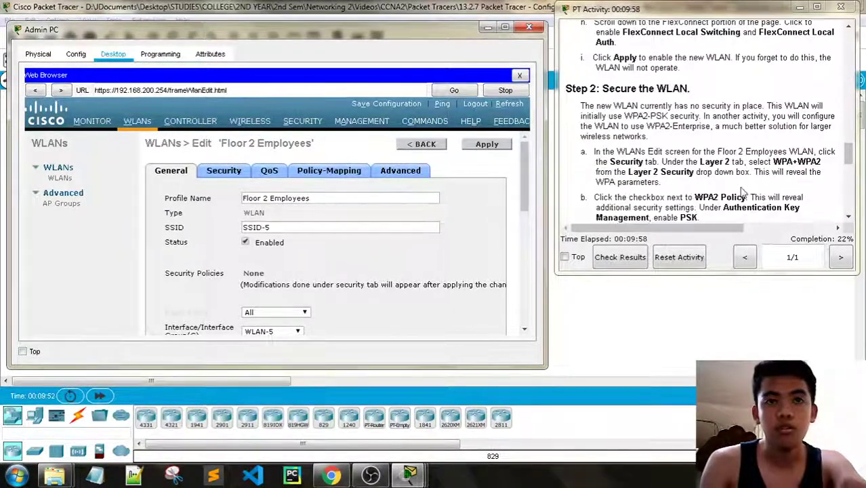
{"action": "scroll", "coordinate": [742, 169], "scroll_direction": "down", "scroll_amount": 1}
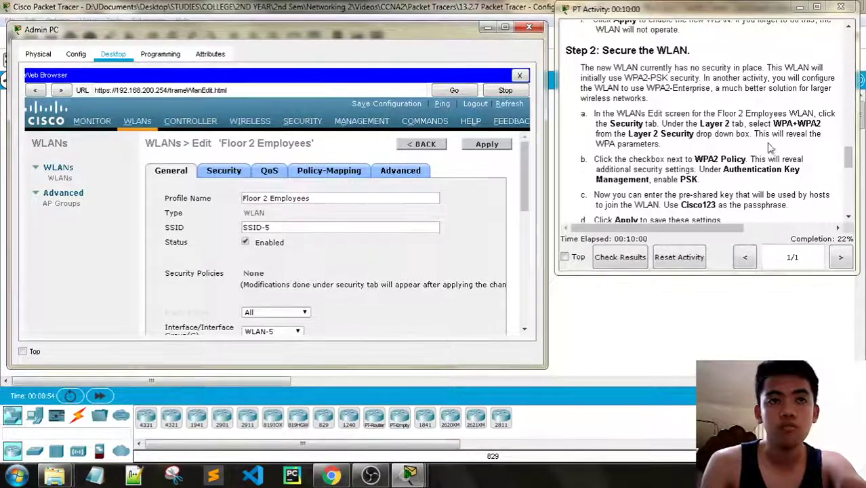
{"action": "scroll", "coordinate": [704, 146], "scroll_direction": "up", "scroll_amount": 1}
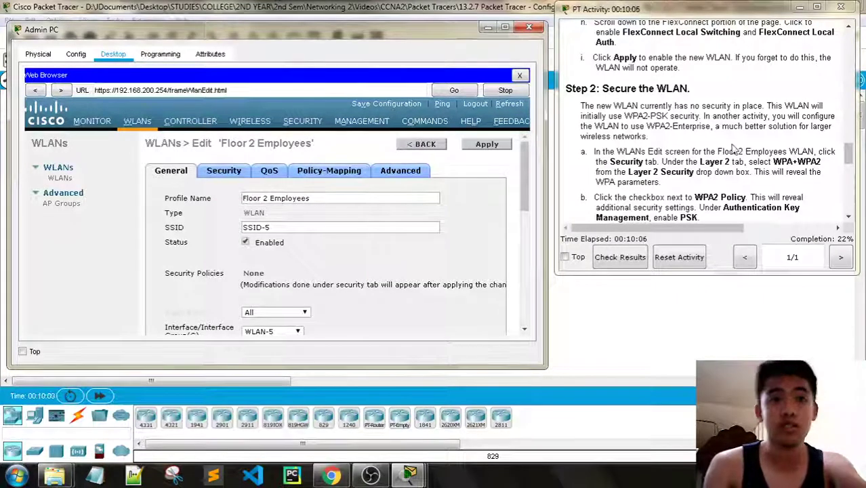
{"action": "scroll", "coordinate": [727, 143], "scroll_direction": "down", "scroll_amount": 1}
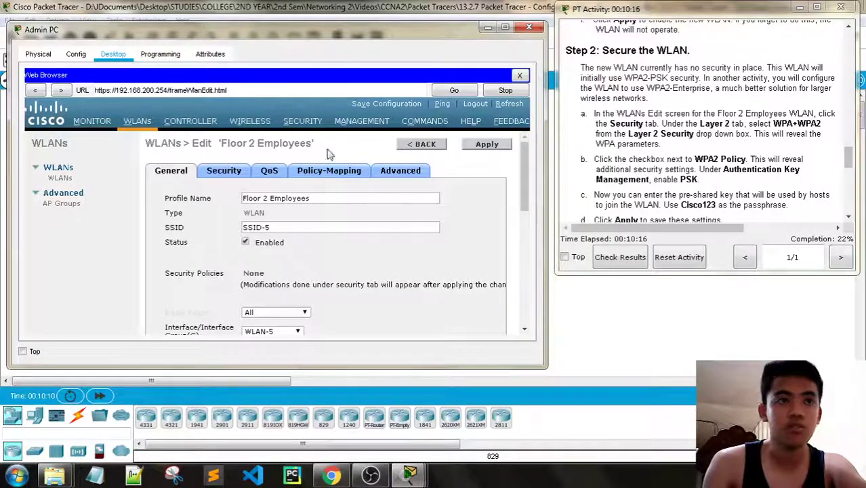
- On the WLAN's Security tab, choose WPA+WPA2 for Layer 2 Security
{"action": "left_click", "coordinate": [227, 171]}
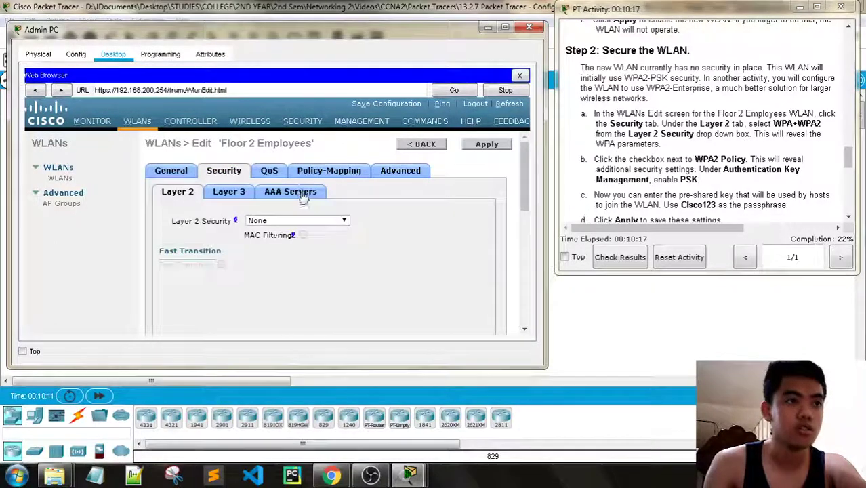
{"action": "scroll", "coordinate": [349, 194], "scroll_direction": "down", "scroll_amount": 1}
{"action": "left_click", "coordinate": [342, 182]}
{"action": "left_click", "coordinate": [342, 182]}
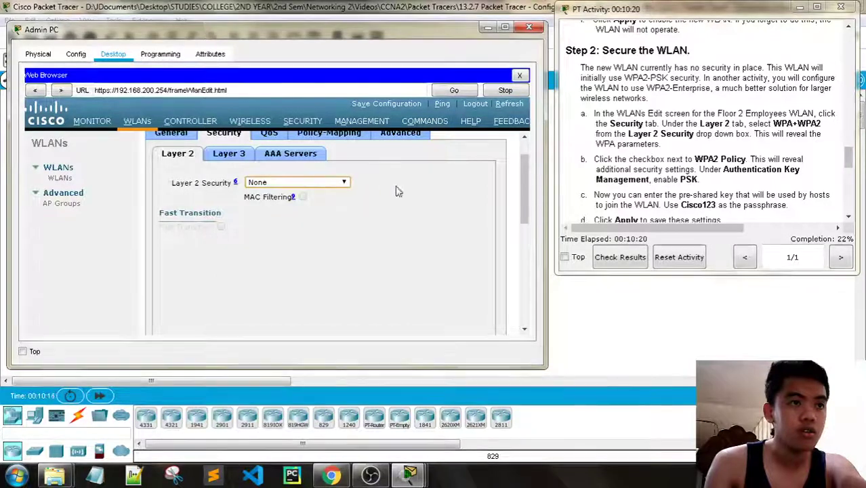
{"action": "scroll", "coordinate": [398, 192], "scroll_direction": "up", "scroll_amount": 1}
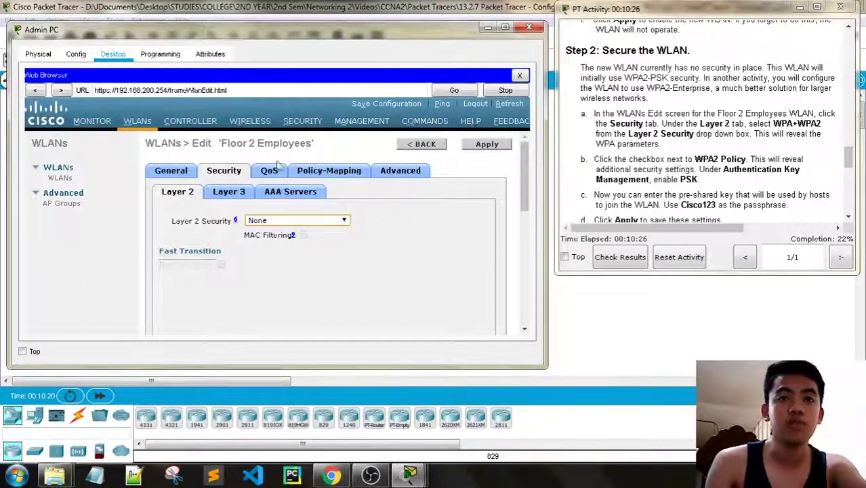
{"action": "left_click", "coordinate": [292, 220]}
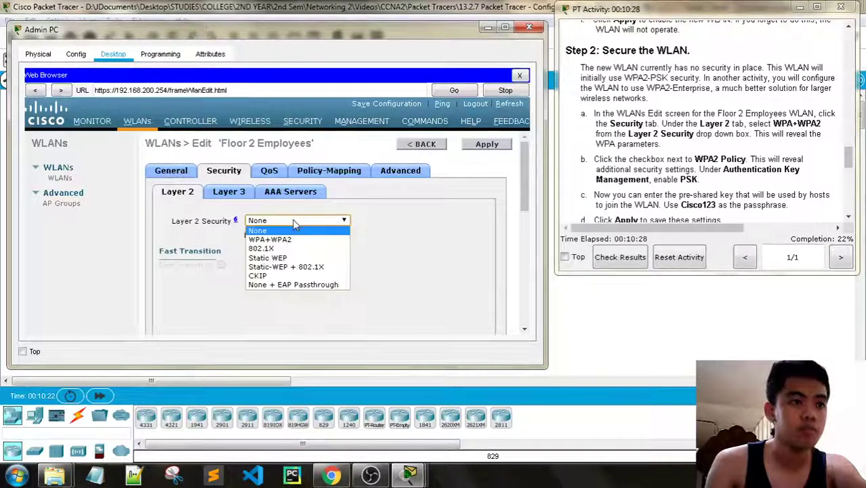
{"action": "left_click", "coordinate": [289, 239]}
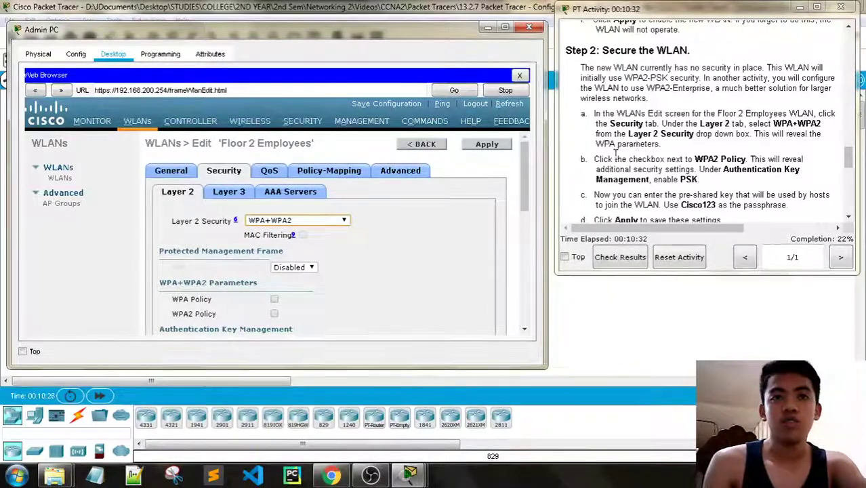
- Try 802.1X, Static WEP and other Layer 2 options, dismiss each warning, then return to WPA+WPA2
{"action": "left_click", "coordinate": [292, 222]}
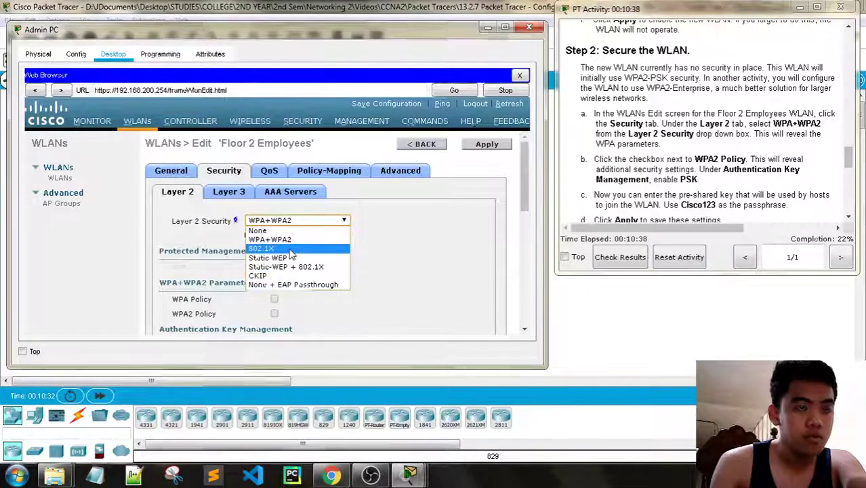
{"action": "left_click", "coordinate": [290, 251]}
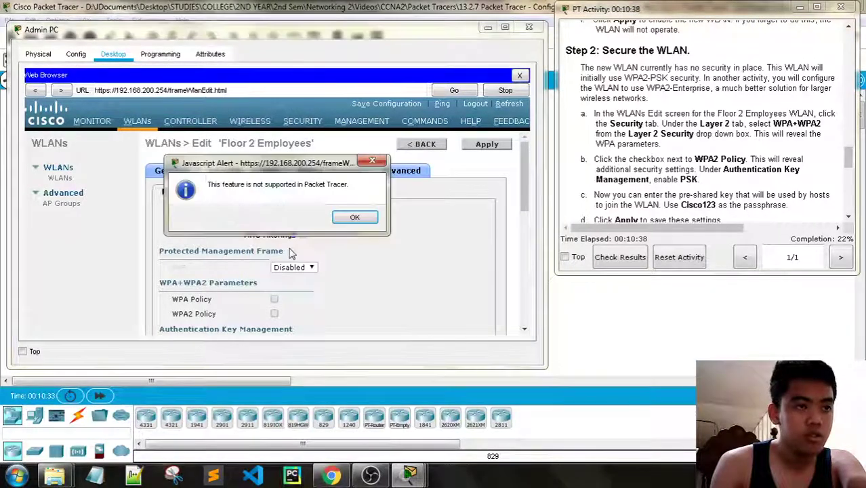
{"action": "left_click", "coordinate": [355, 217]}
{"action": "left_click", "coordinate": [328, 222]}
{"action": "left_click", "coordinate": [306, 258]}
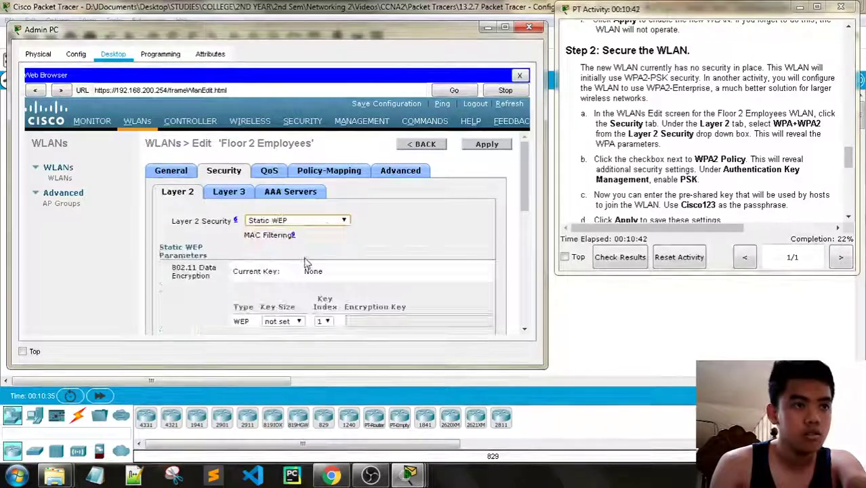
{"action": "left_click", "coordinate": [318, 220]}
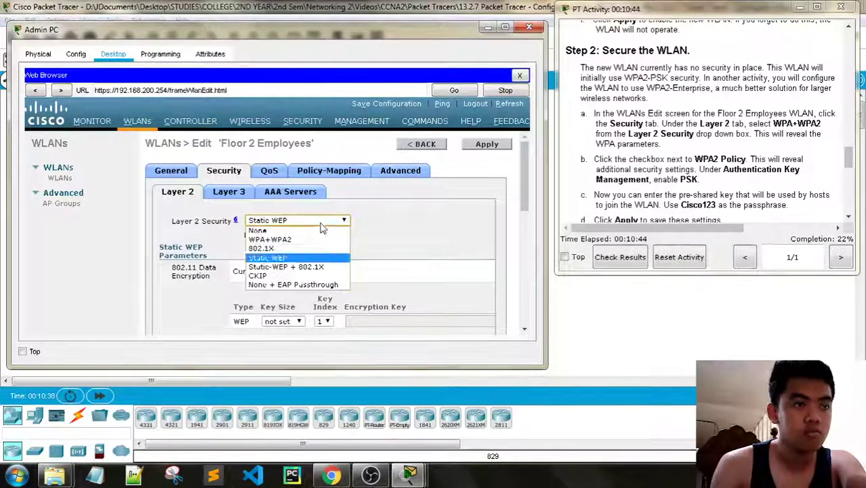
{"action": "left_click", "coordinate": [312, 266]}
{"action": "left_click", "coordinate": [348, 220]}
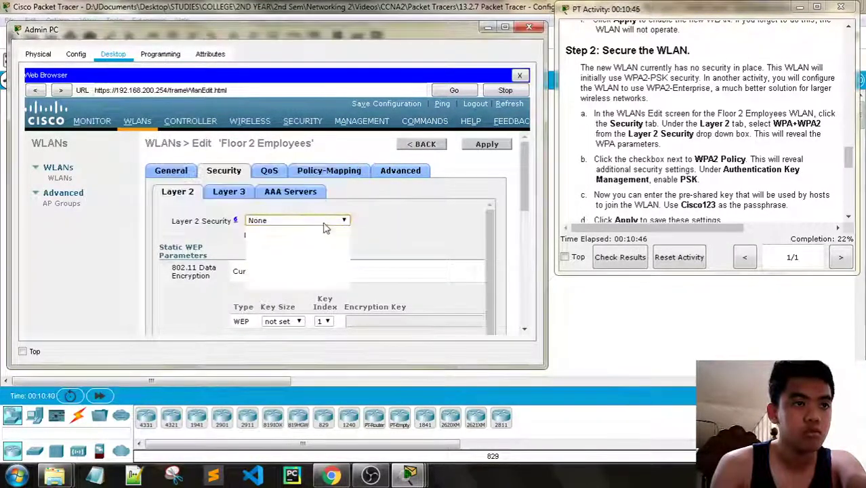
{"action": "left_click", "coordinate": [326, 222]}
{"action": "left_click", "coordinate": [310, 268]}
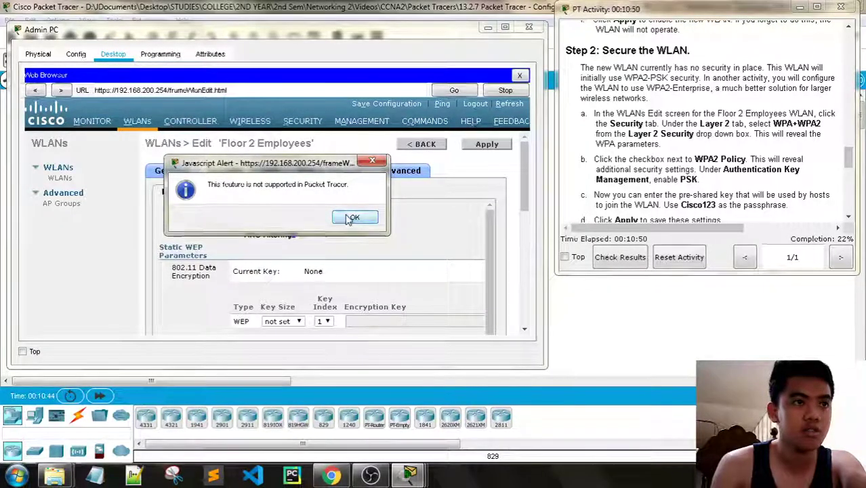
{"action": "left_click", "coordinate": [355, 217]}
{"action": "left_click", "coordinate": [302, 221]}
{"action": "left_click", "coordinate": [292, 268]}
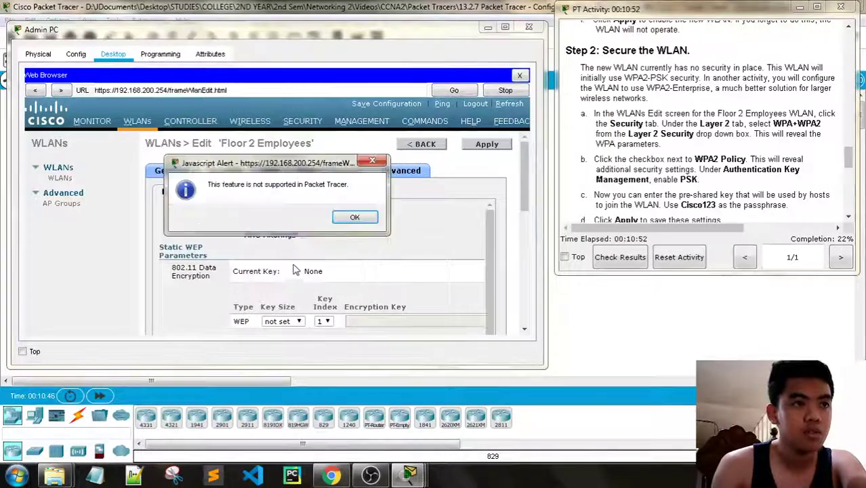
{"action": "left_click", "coordinate": [354, 216]}
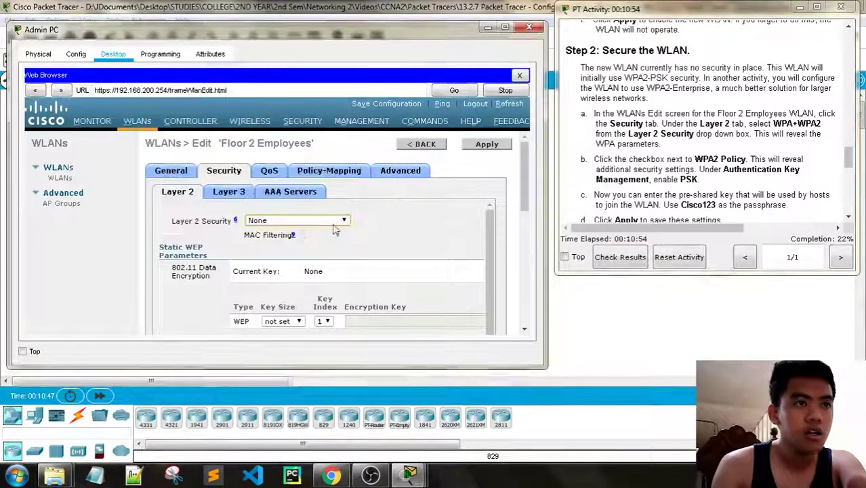
{"action": "left_click", "coordinate": [295, 222]}
{"action": "left_click", "coordinate": [269, 239]}
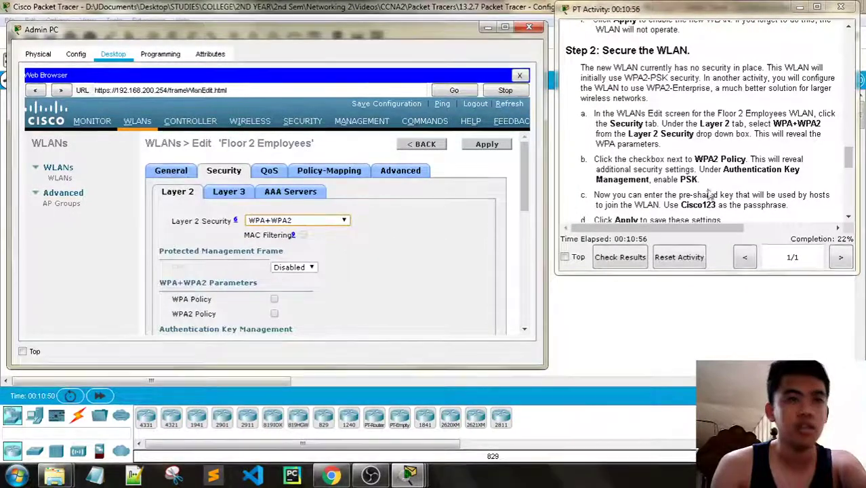
- Check WPA2 Policy and enable PSK authentication
{"action": "scroll", "coordinate": [781, 154], "scroll_direction": "down", "scroll_amount": 1}
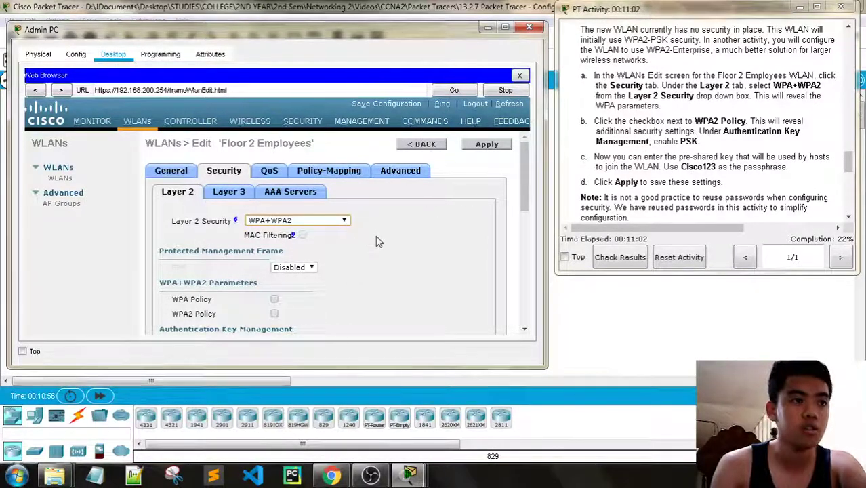
{"action": "scroll", "coordinate": [377, 238], "scroll_direction": "down", "scroll_amount": 1}
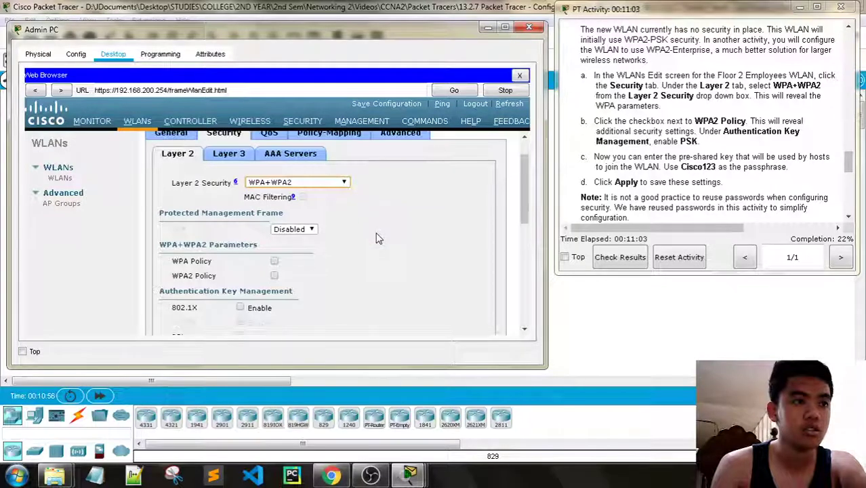
{"action": "left_click", "coordinate": [274, 275]}
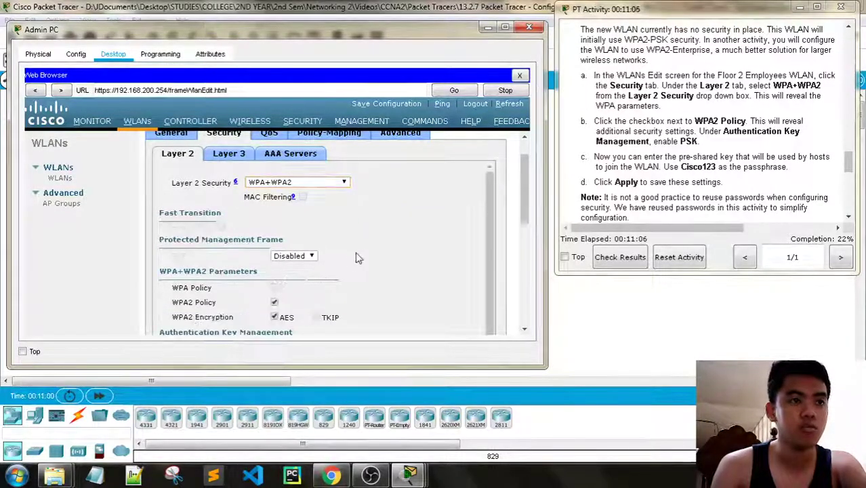
{"action": "scroll", "coordinate": [358, 257], "scroll_direction": "down", "scroll_amount": 1}
{"action": "left_click", "coordinate": [274, 264]}
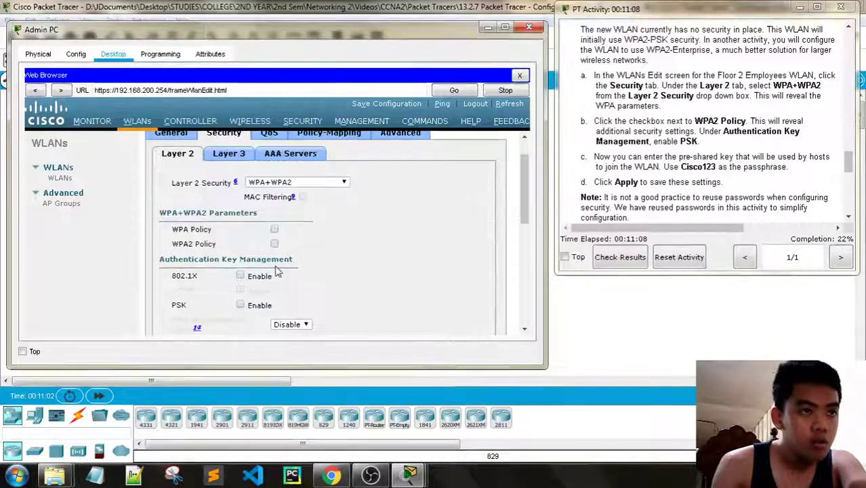
{"action": "left_click", "coordinate": [274, 245]}
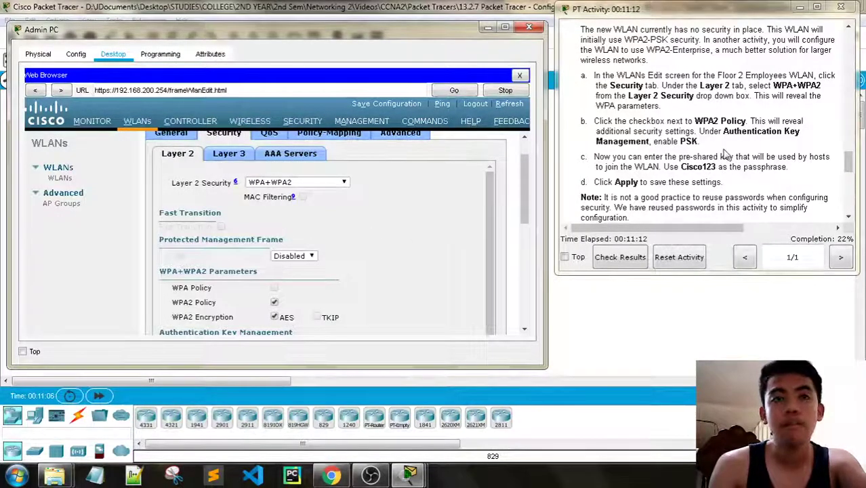
{"action": "scroll", "coordinate": [432, 224], "scroll_direction": "down", "scroll_amount": 1}
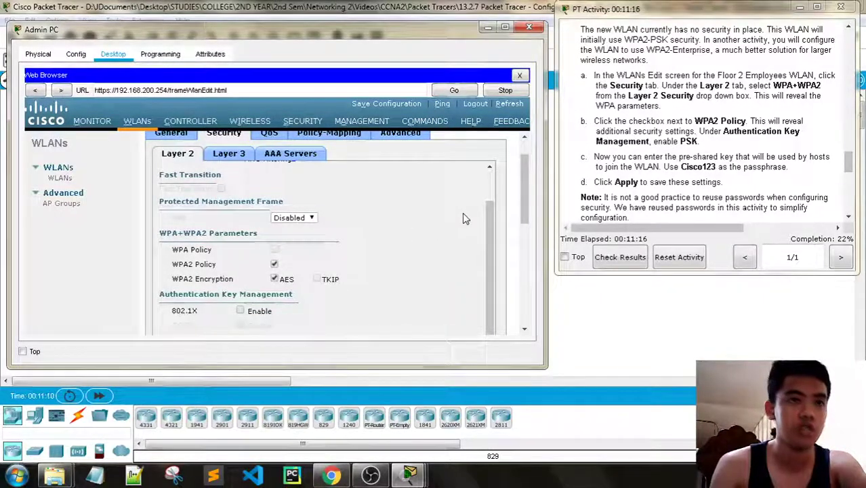
{"action": "scroll", "coordinate": [329, 257], "scroll_direction": "down", "scroll_amount": 1}
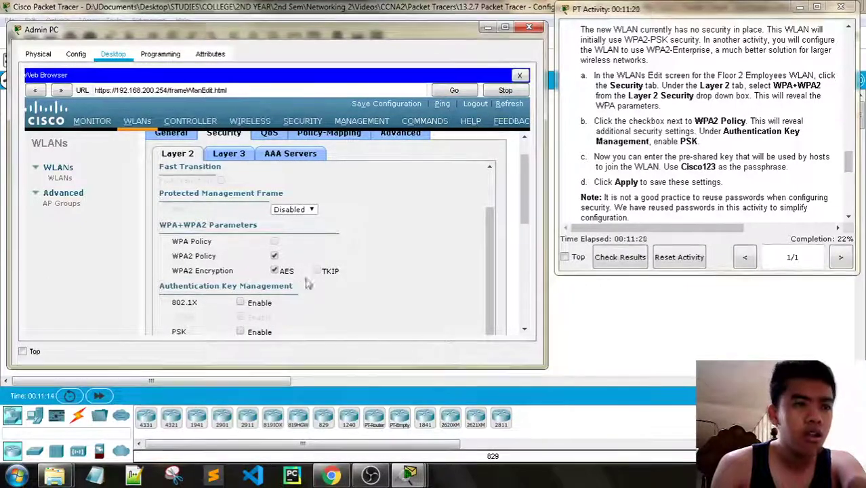
{"action": "scroll", "coordinate": [328, 266], "scroll_direction": "down", "scroll_amount": 3}
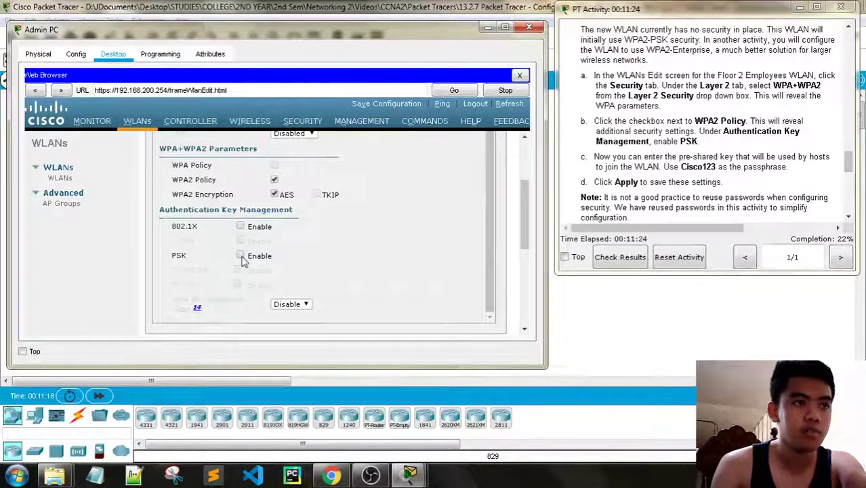
{"action": "left_click", "coordinate": [241, 257]}
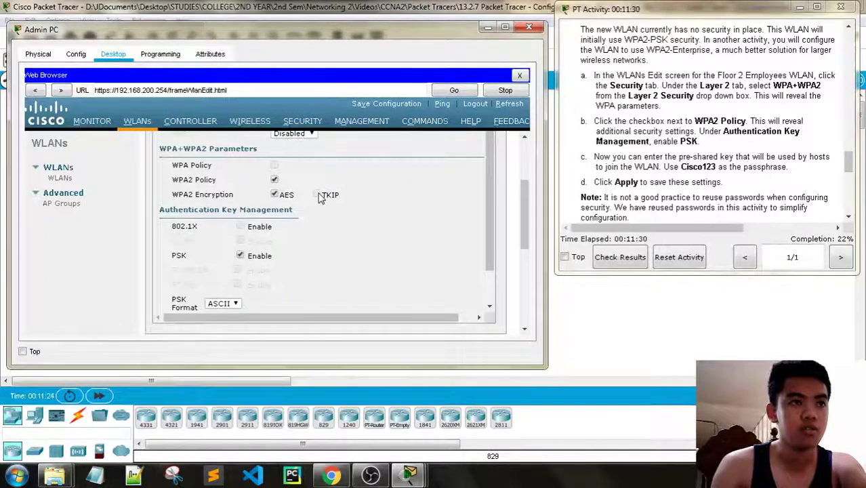
- Keep only WPA2 Policy checked and enter the pre-shared key passphrase
{"action": "left_click", "coordinate": [275, 180]}
{"action": "left_click", "coordinate": [274, 177]}
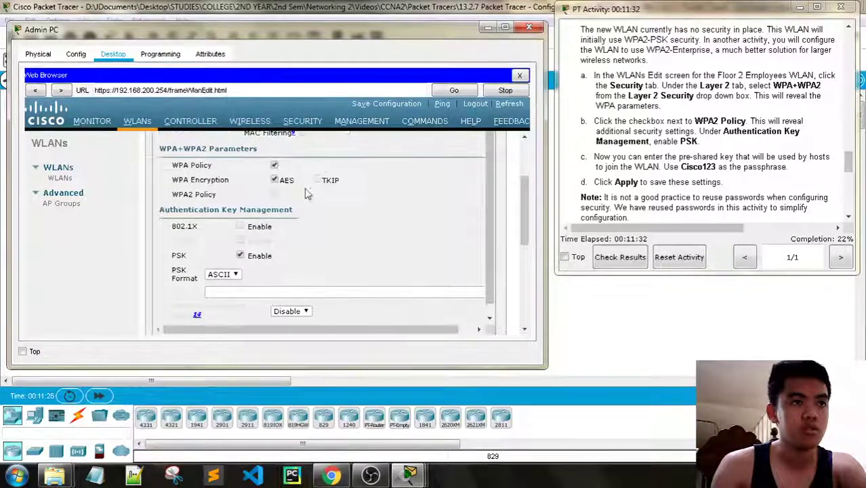
{"action": "left_click", "coordinate": [274, 166]}
{"action": "left_click", "coordinate": [274, 179]}
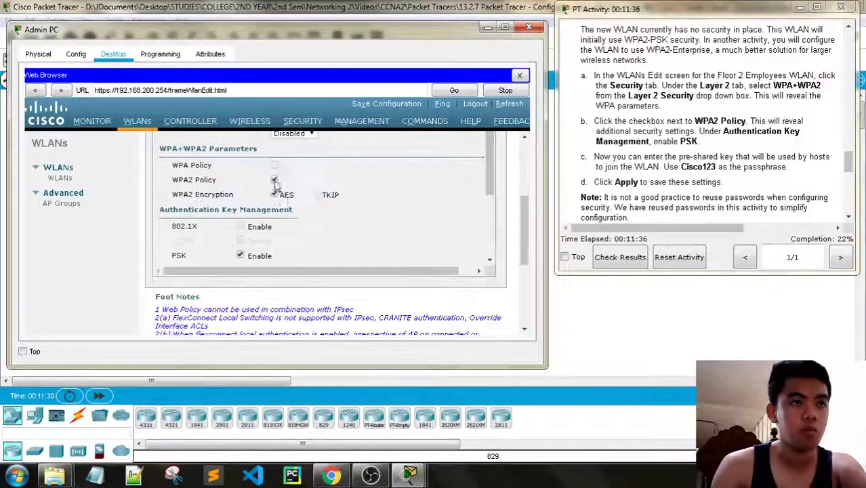
{"action": "scroll", "coordinate": [298, 225], "scroll_direction": "down", "scroll_amount": 3}
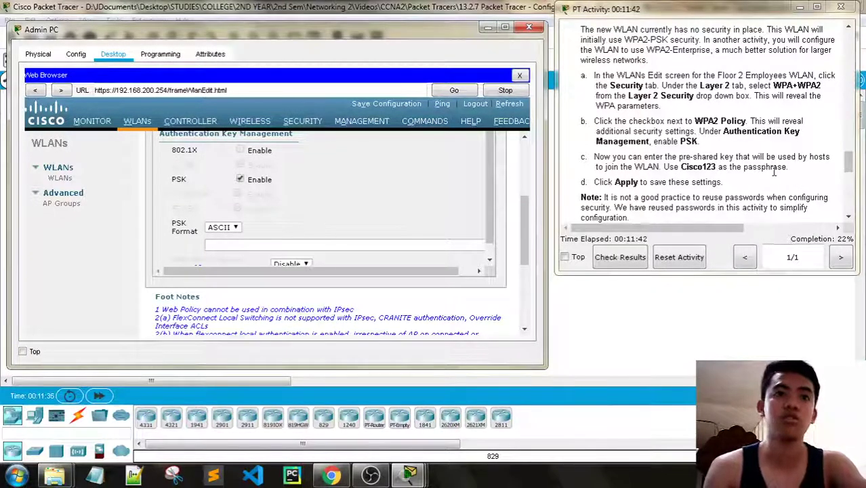
{"action": "scroll", "coordinate": [656, 180], "scroll_direction": "down", "scroll_amount": 1}
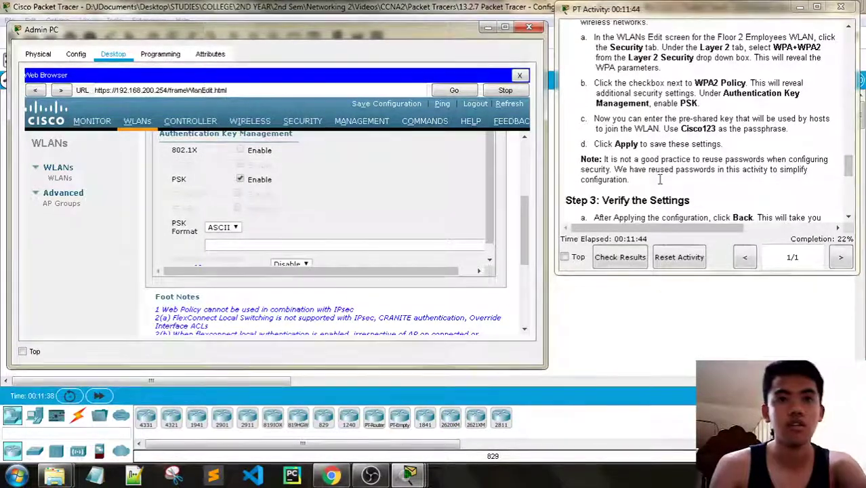
{"action": "scroll", "coordinate": [366, 193], "scroll_direction": "down", "scroll_amount": 1}
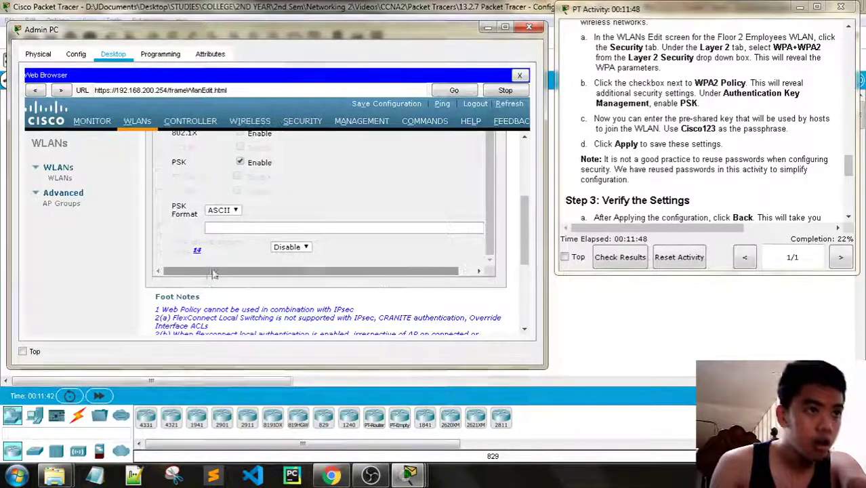
{"action": "left_click", "coordinate": [264, 226]}
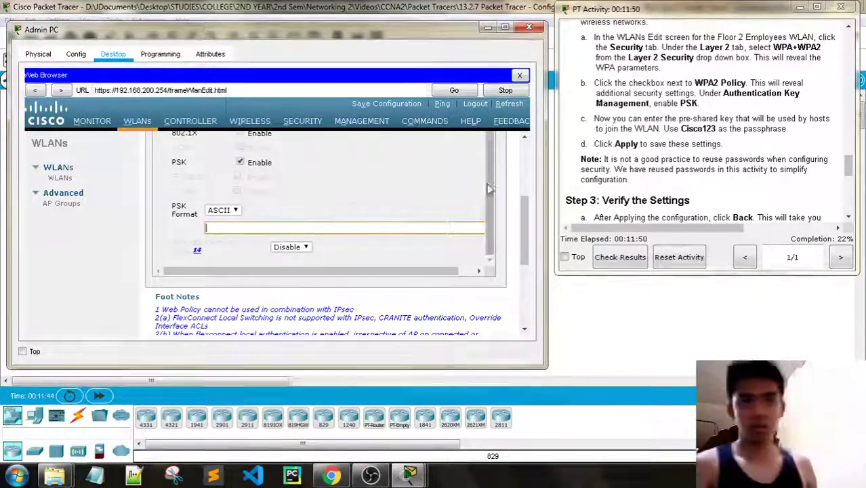
{"action": "type", "text": "Cisco"}
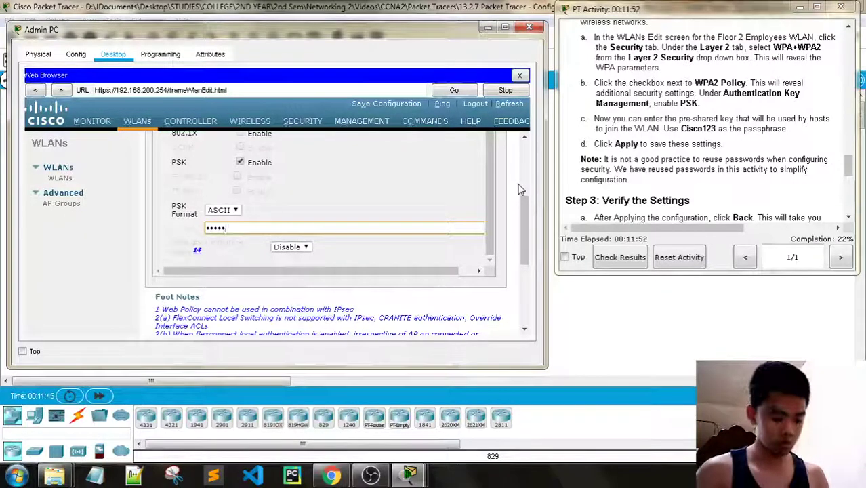
{"action": "type", "text": "123"}
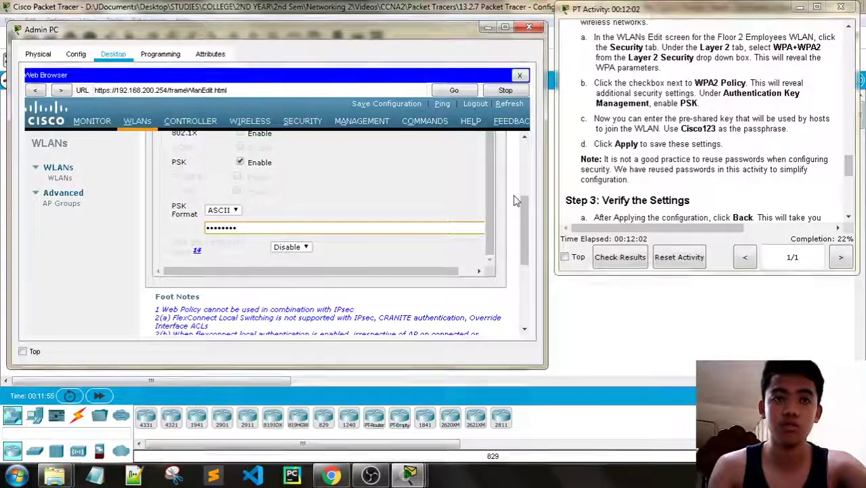
{"action": "scroll", "coordinate": [492, 206], "scroll_direction": "up", "scroll_amount": 1}
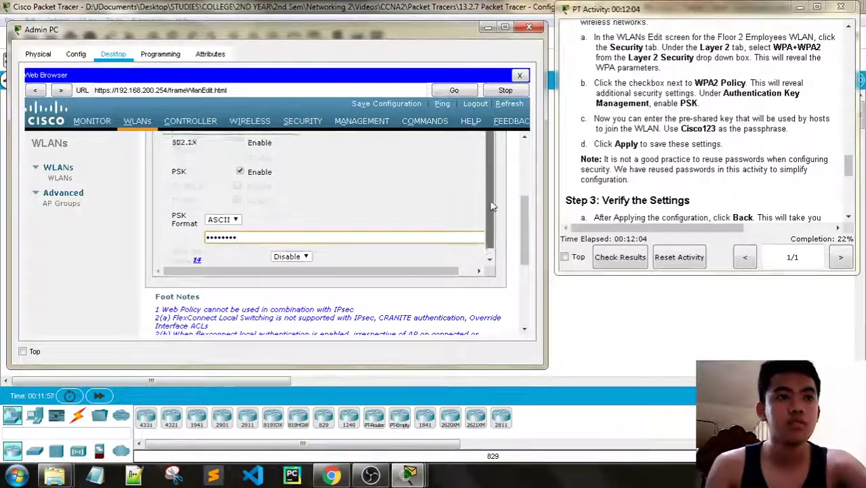
{"action": "scroll", "coordinate": [492, 207], "scroll_direction": "up", "scroll_amount": 5}
{"action": "left_click_drag", "start_coordinate": [522, 236], "coordinate": [526, 163]}
- Apply and confirm the WPA2-PSK settings, then return to the WLANs list showing WLAN 5
{"action": "left_click", "coordinate": [487, 144]}
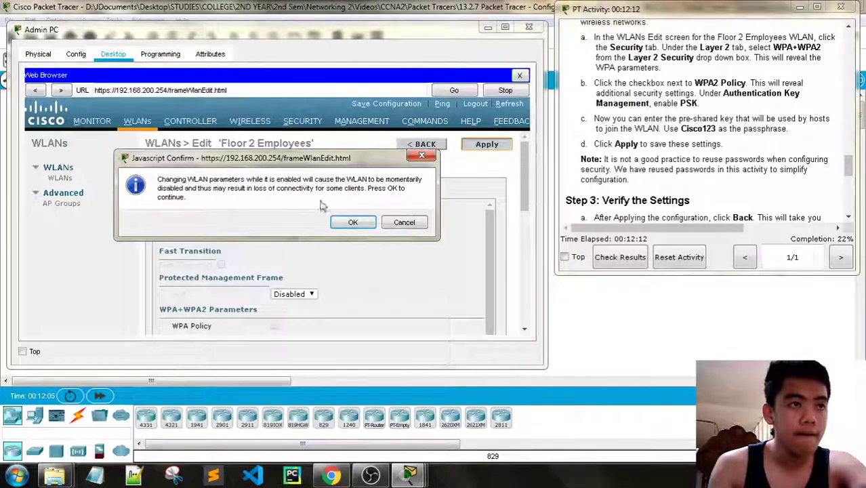
{"action": "left_click", "coordinate": [352, 222]}
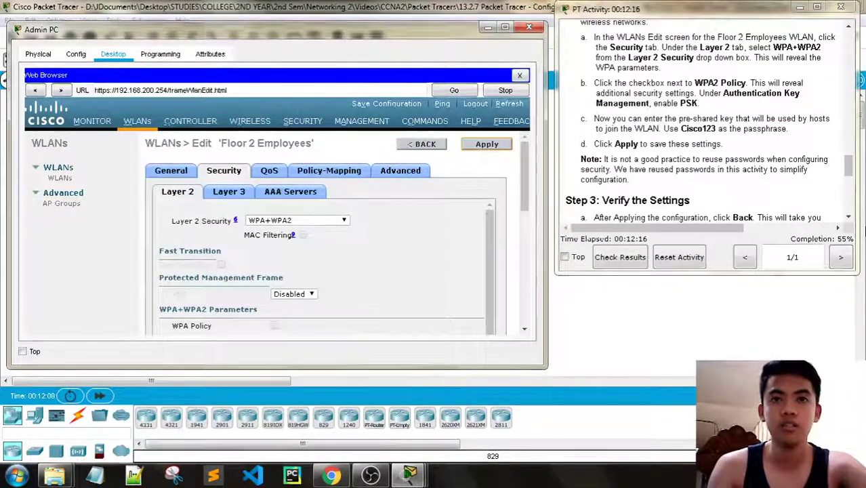
{"action": "scroll", "coordinate": [789, 139], "scroll_direction": "down", "scroll_amount": 1}
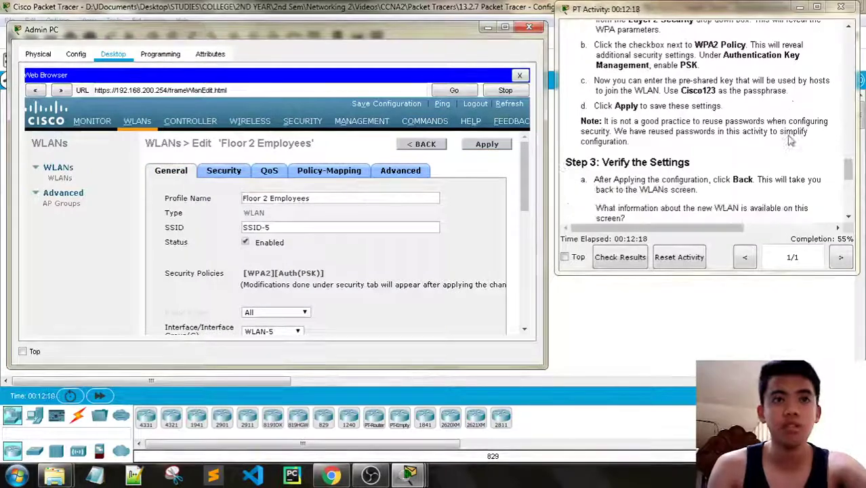
{"action": "scroll", "coordinate": [790, 139], "scroll_direction": "down", "scroll_amount": 2}
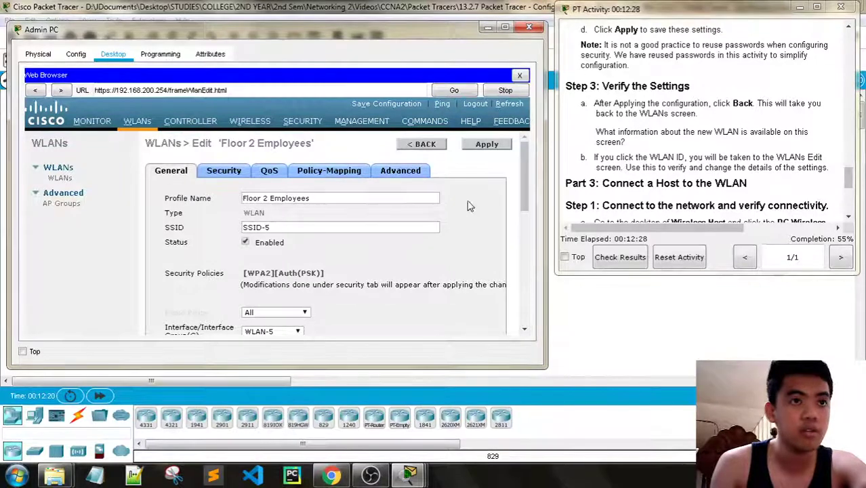
{"action": "left_click", "coordinate": [421, 145]}
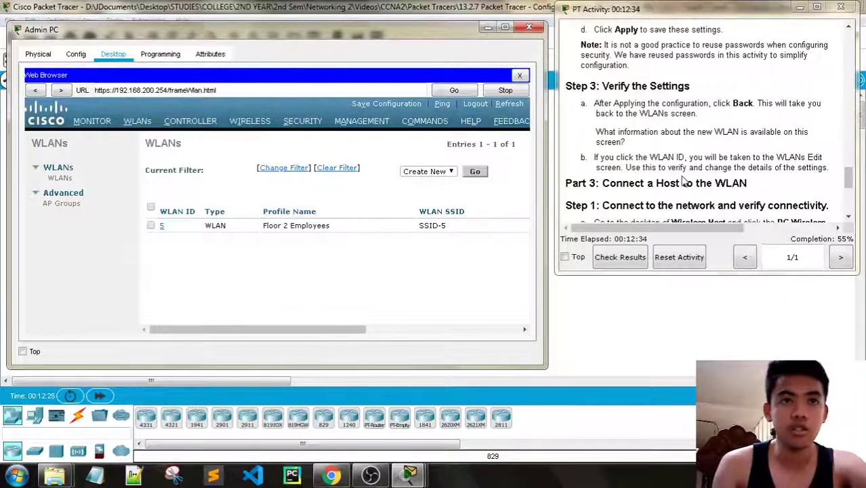
- Check the Security Policies column for WLAN 5 Floor 2 Employees
{"action": "scroll", "coordinate": [683, 180], "scroll_direction": "down", "scroll_amount": 1}
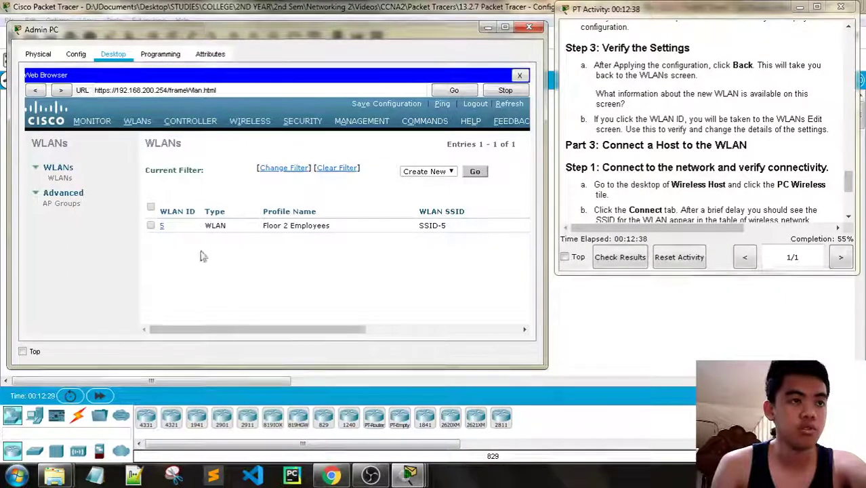
{"action": "left_click_drag", "start_coordinate": [243, 331], "coordinate": [388, 317]}
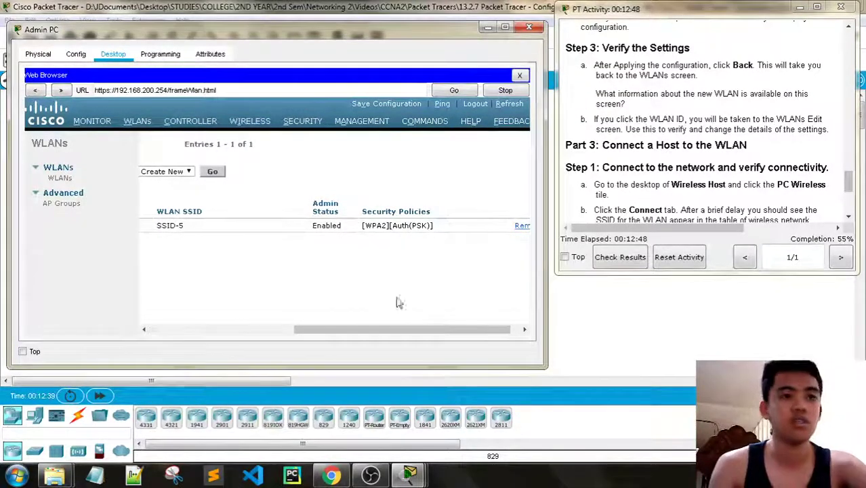
{"action": "left_click_drag", "start_coordinate": [434, 328], "coordinate": [426, 332]}
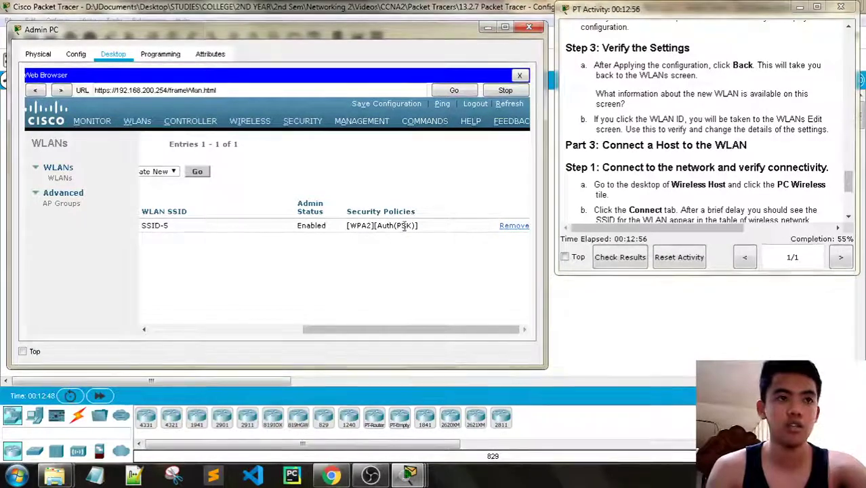
{"action": "left_click_drag", "start_coordinate": [436, 329], "coordinate": [229, 299]}
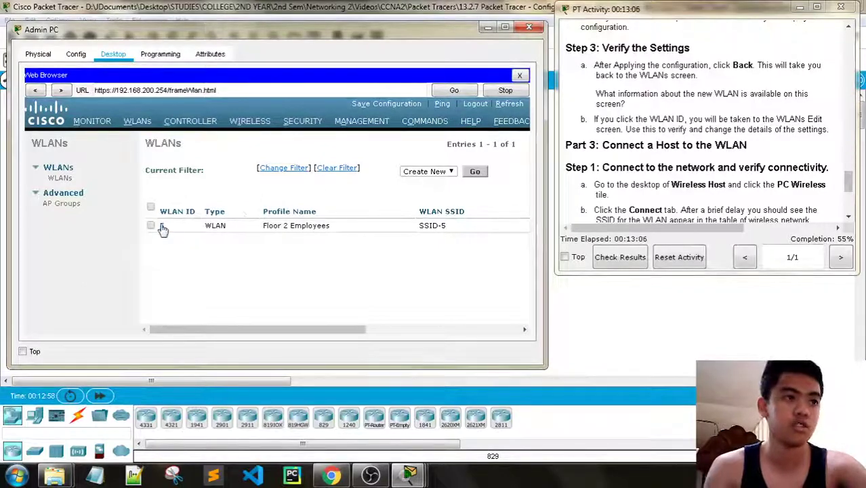
{"action": "scroll", "coordinate": [650, 126], "scroll_direction": "down", "scroll_amount": 3}
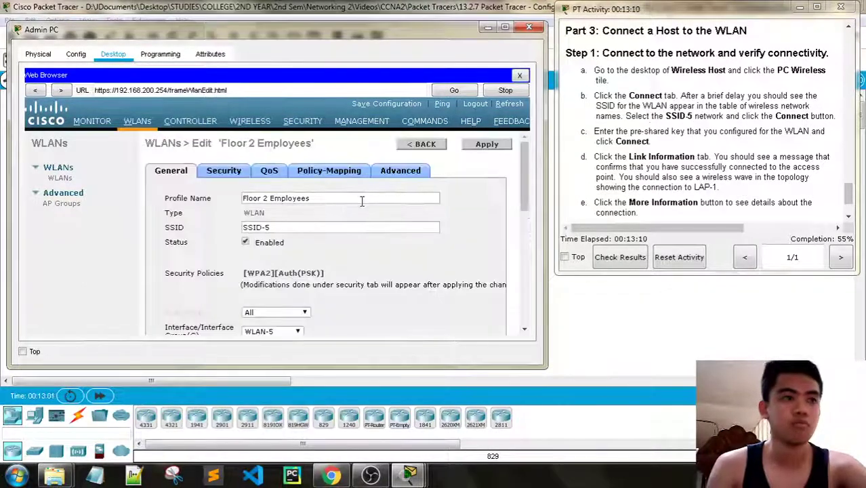
{"action": "scroll", "coordinate": [365, 203], "scroll_direction": "down", "scroll_amount": 10}
{"action": "scroll", "coordinate": [368, 208], "scroll_direction": "up", "scroll_amount": 8}
{"action": "scroll", "coordinate": [368, 208], "scroll_direction": "up", "scroll_amount": 3}
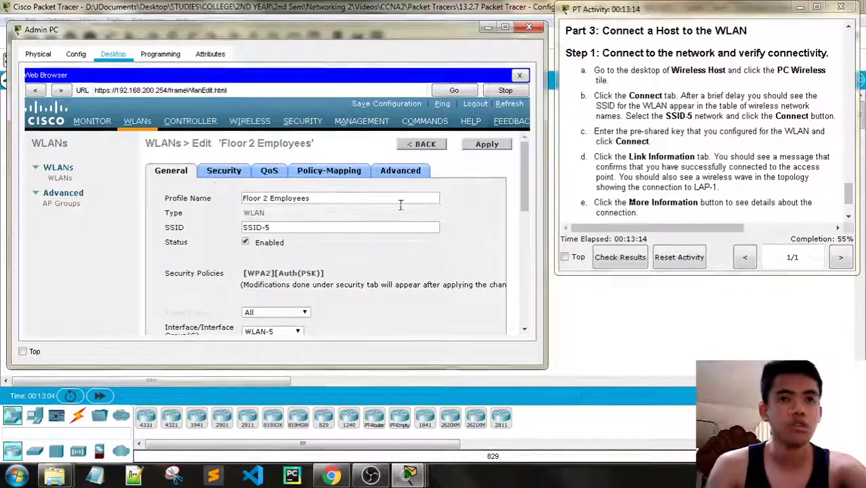
- Review WLAN 5's Security, Policy-Mapping and Advanced tabs, then go back to the WLANs list
{"action": "left_click", "coordinate": [233, 171]}
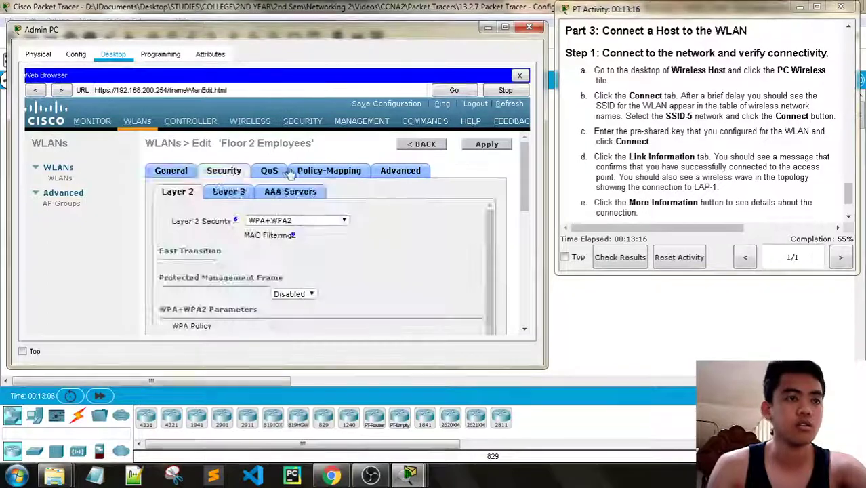
{"action": "left_click", "coordinate": [329, 171]}
{"action": "left_click", "coordinate": [398, 171]}
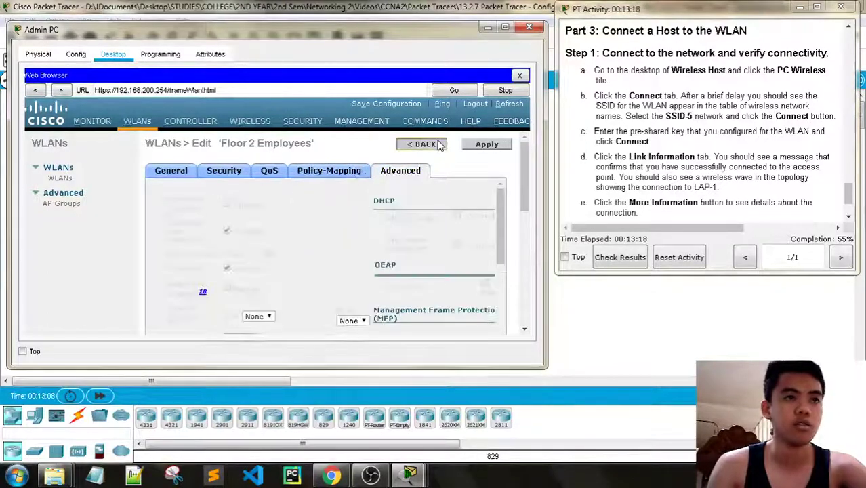
{"action": "left_click", "coordinate": [421, 144]}
{"action": "scroll", "coordinate": [673, 132], "scroll_direction": "down", "scroll_amount": 3}
{"action": "scroll", "coordinate": [675, 138], "scroll_direction": "up", "scroll_amount": 4}
{"action": "scroll", "coordinate": [675, 139], "scroll_direction": "up", "scroll_amount": 2}
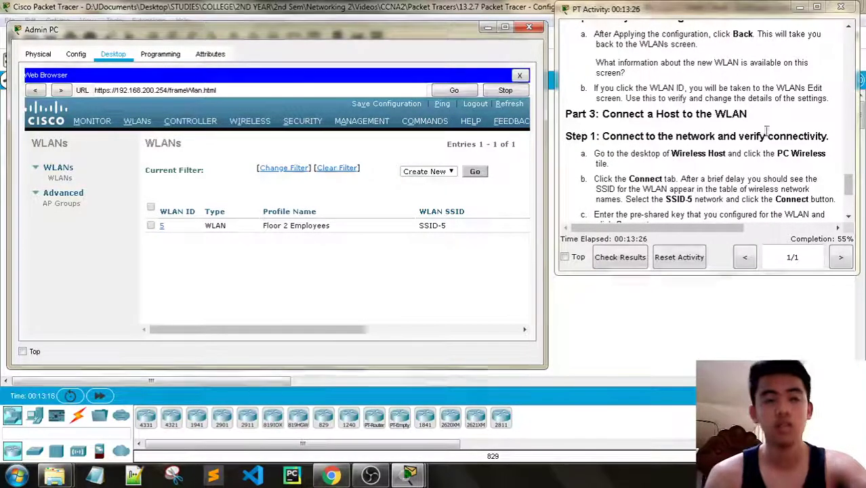
- Close the Admin PC and open Wireless Host beside the activity instructions
{"action": "left_click", "coordinate": [529, 27]}
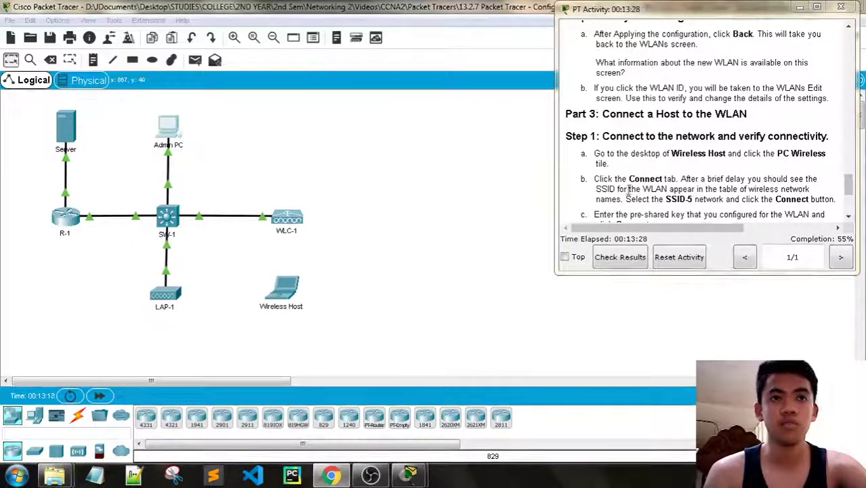
{"action": "left_click", "coordinate": [284, 301]}
{"action": "left_click_drag", "start_coordinate": [380, 58], "coordinate": [170, 32]}
{"action": "mouse_move", "coordinate": [409, 474]}
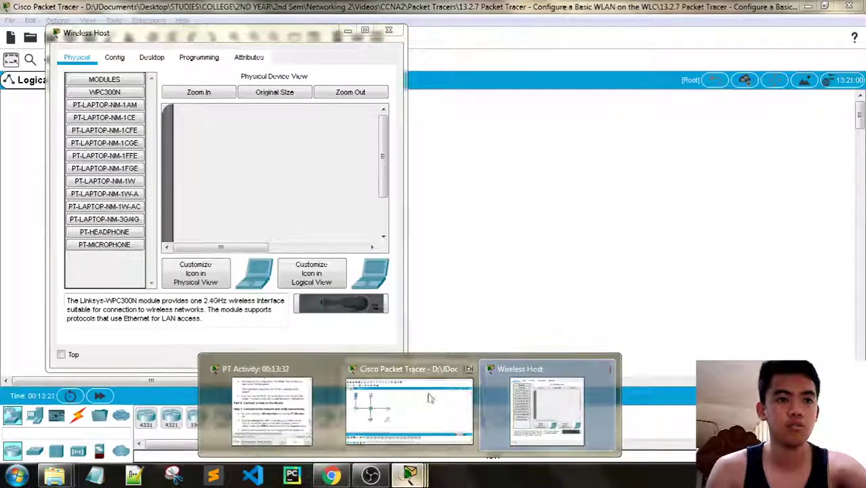
{"action": "left_click", "coordinate": [293, 385]}
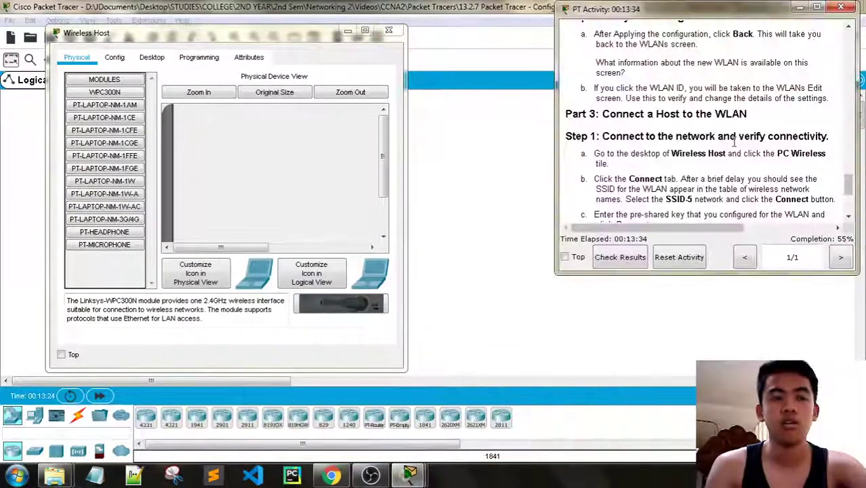
{"action": "scroll", "coordinate": [738, 139], "scroll_direction": "down", "scroll_amount": 1}
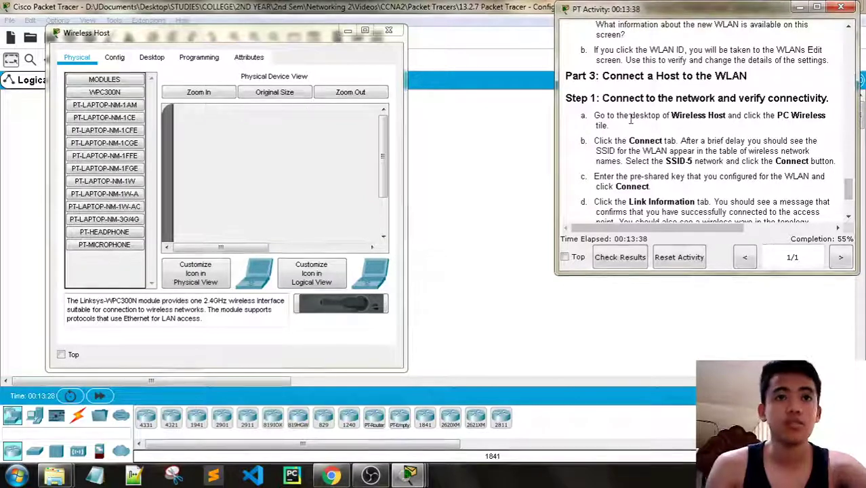
{"action": "left_click", "coordinate": [151, 57]}
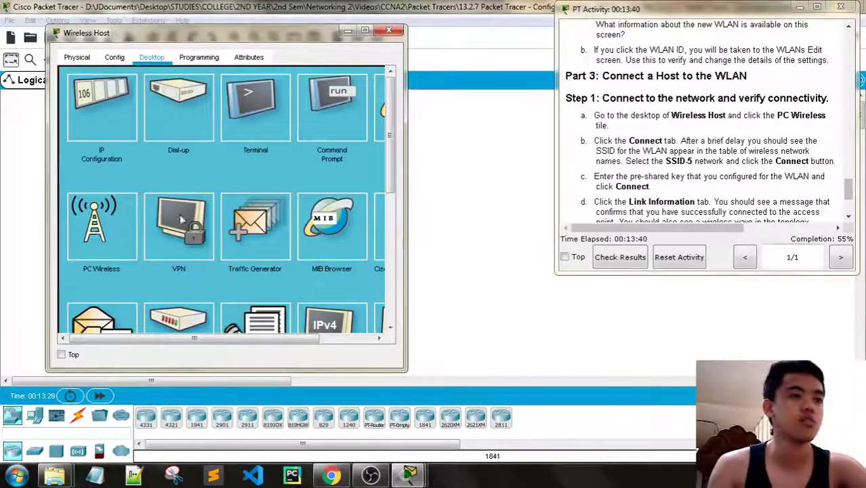
{"action": "left_click", "coordinate": [95, 230]}
{"action": "scroll", "coordinate": [713, 137], "scroll_direction": "down", "scroll_amount": 1}
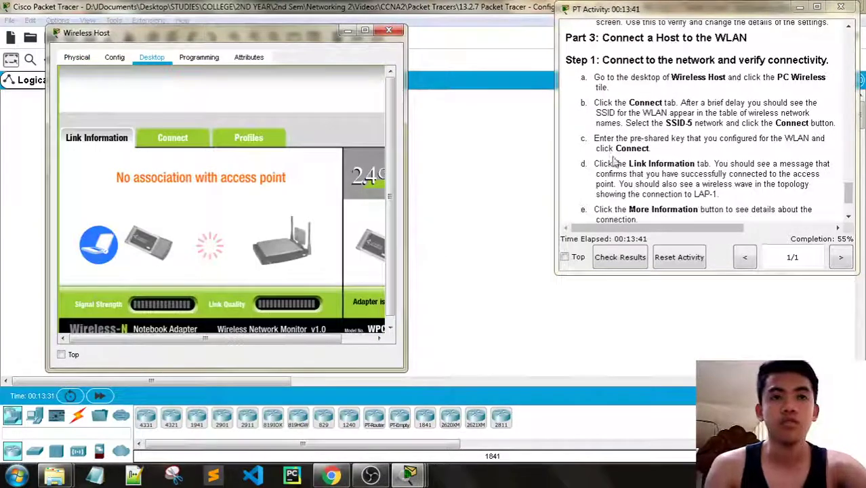
{"action": "left_click", "coordinate": [193, 139]}
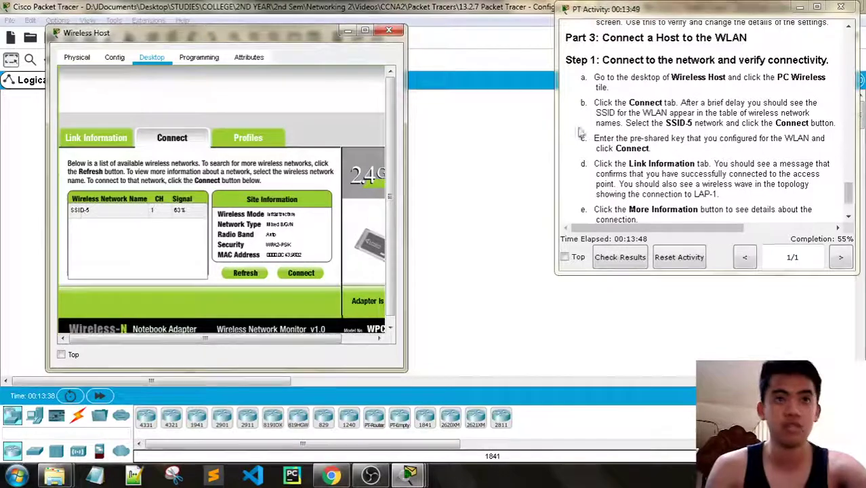
{"action": "left_click", "coordinate": [108, 210]}
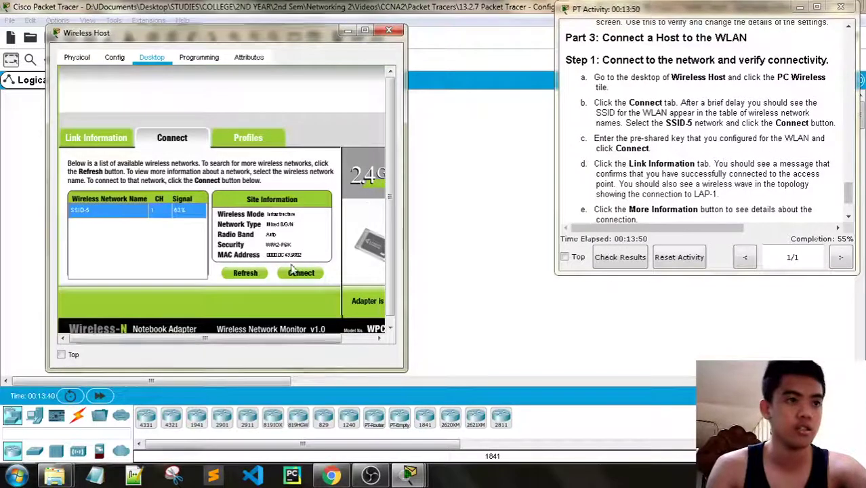
{"action": "left_click", "coordinate": [301, 273]}
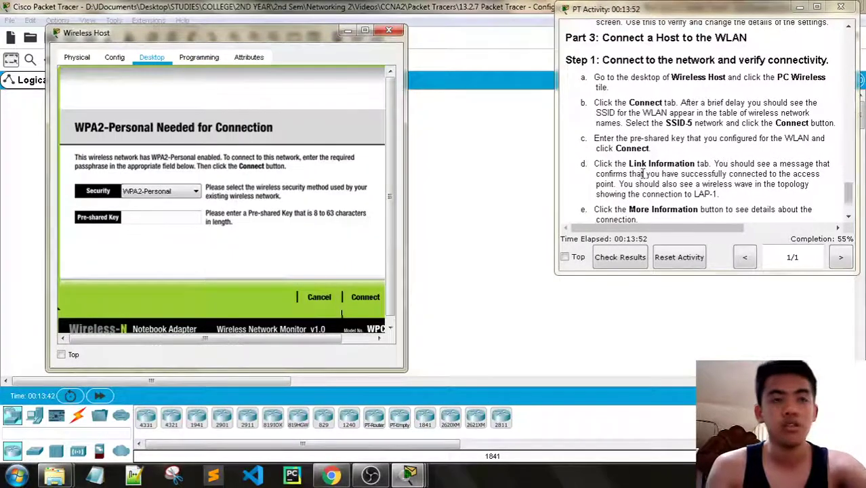
- Enter the WLAN's pre-shared key, join SSID-5, and view the Link Information
{"action": "scroll", "coordinate": [642, 174], "scroll_direction": "down", "scroll_amount": 1}
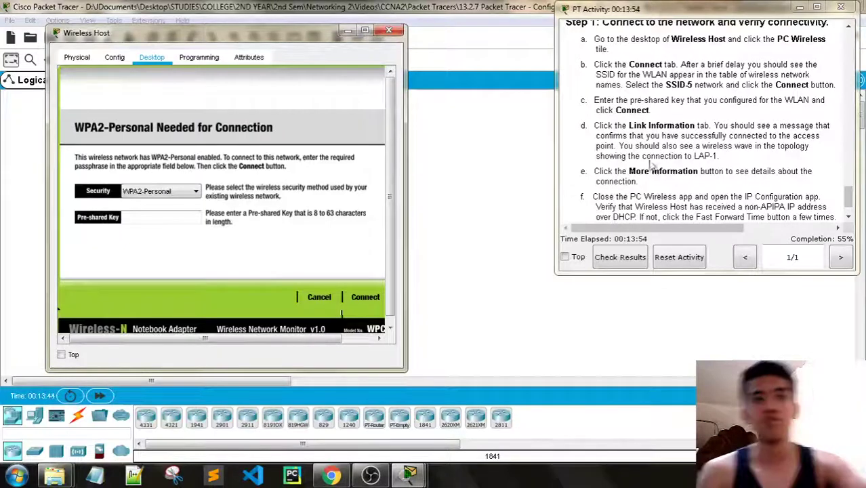
{"action": "left_click", "coordinate": [148, 220]}
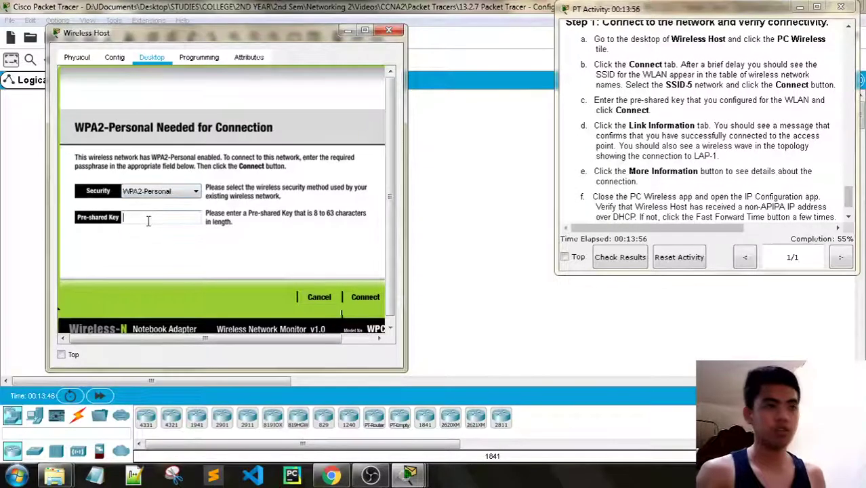
{"action": "type", "text": "Cisco123"}
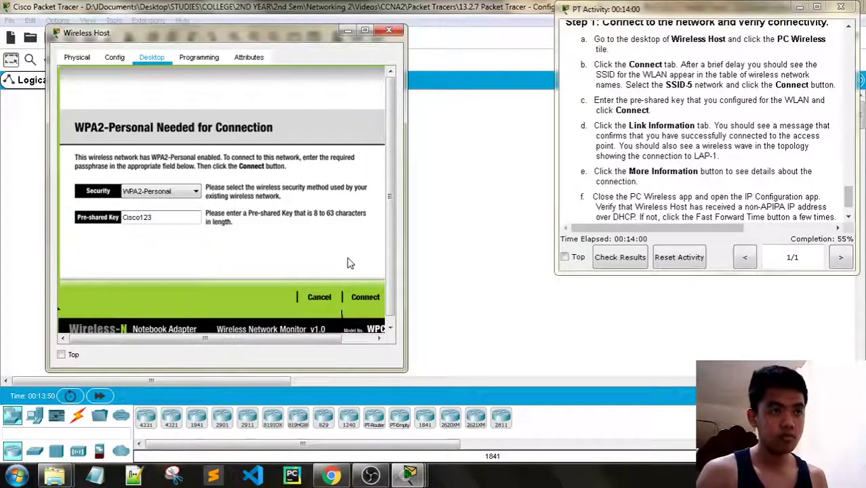
{"action": "left_click", "coordinate": [364, 297]}
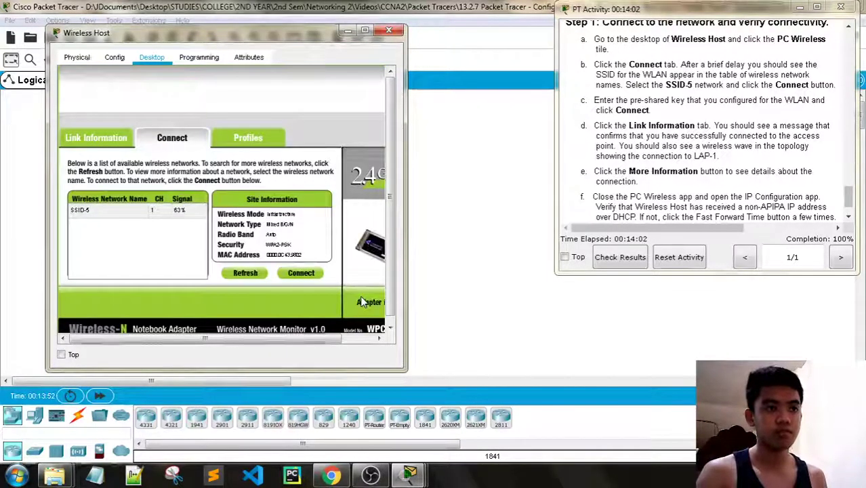
{"action": "left_click", "coordinate": [99, 139]}
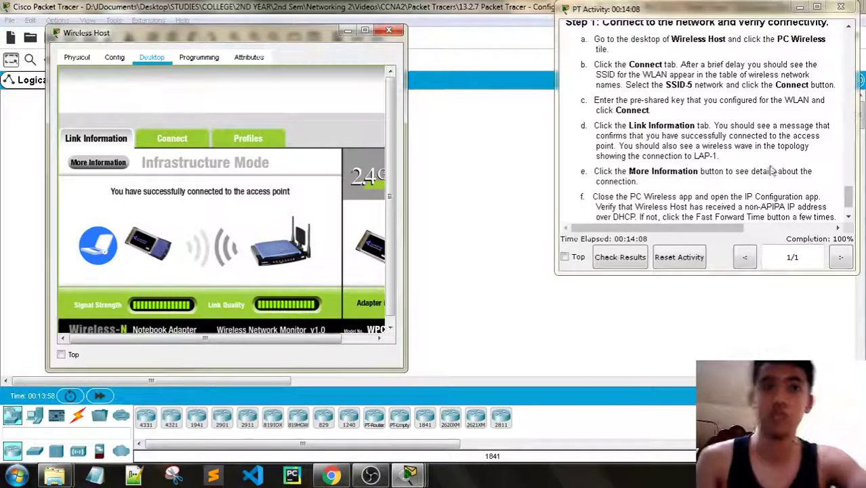
- Highlight and then clear a passage of step d in the activity instructions
{"action": "scroll", "coordinate": [724, 165], "scroll_direction": "down", "scroll_amount": 1}
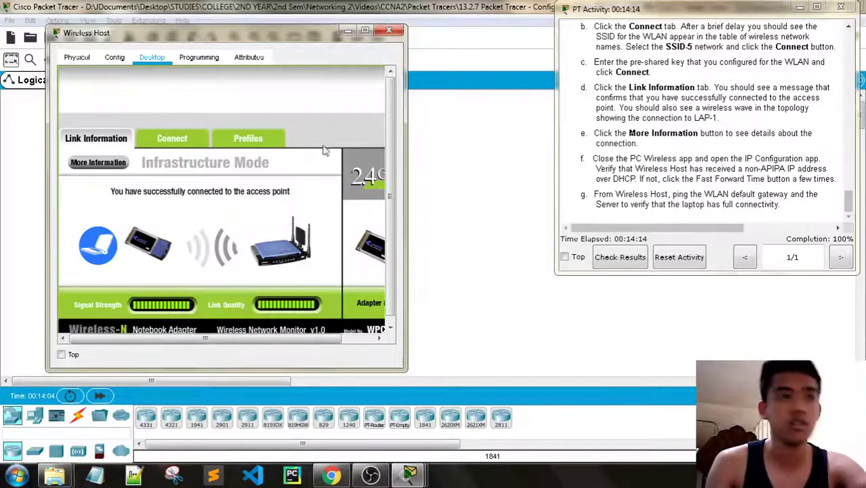
{"action": "mouse_move", "coordinate": [238, 344]}
{"action": "left_mouse_down"}
{"action": "mouse_move", "coordinate": [275, 344]}
{"action": "mouse_move", "coordinate": [237, 344]}
{"action": "left_mouse_up"}
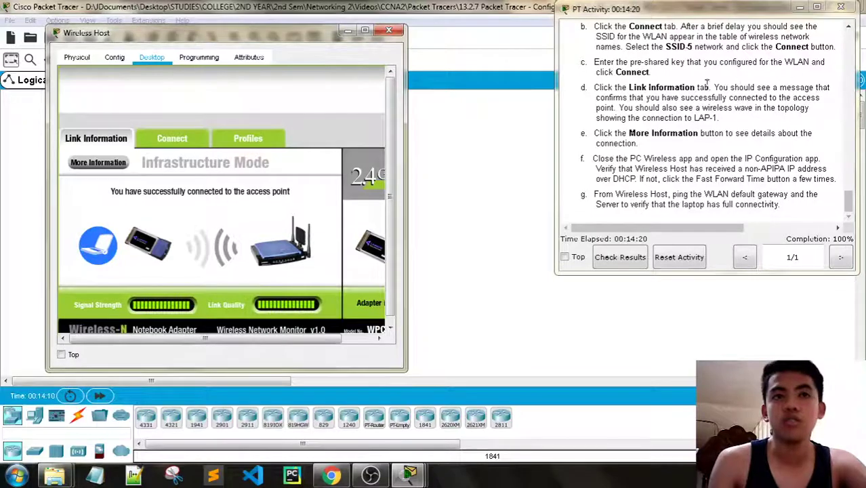
{"action": "left_click_drag", "start_coordinate": [680, 97], "coordinate": [615, 118]}
{"action": "left_click", "coordinate": [625, 112]}
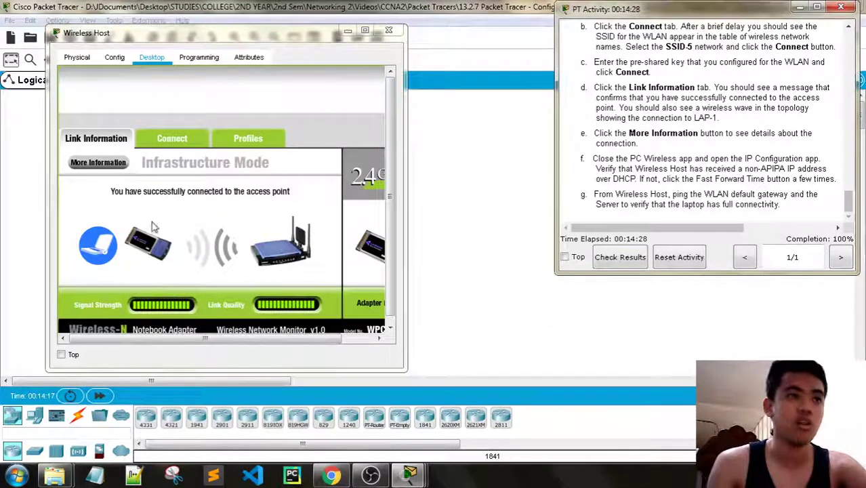
- Close the Wireless Host window and bring the topology and activity instructions forward
{"action": "left_click", "coordinate": [387, 31]}
{"action": "left_click", "coordinate": [253, 296]}
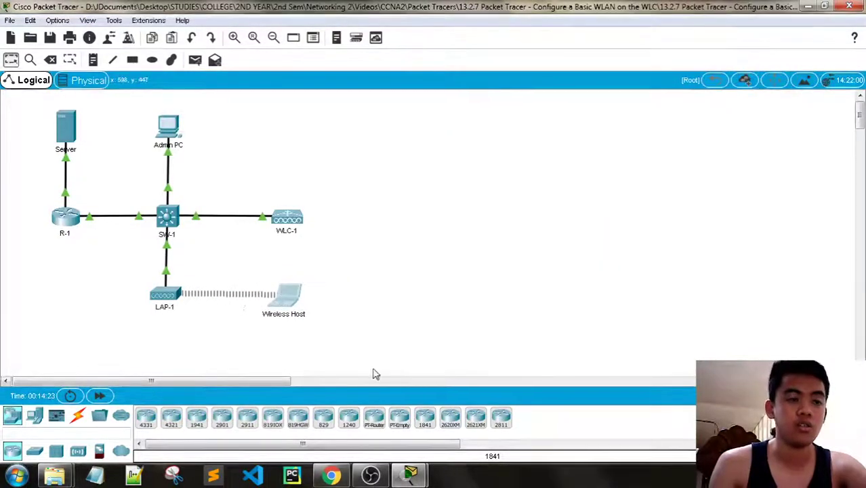
{"action": "left_click", "coordinate": [488, 406]}
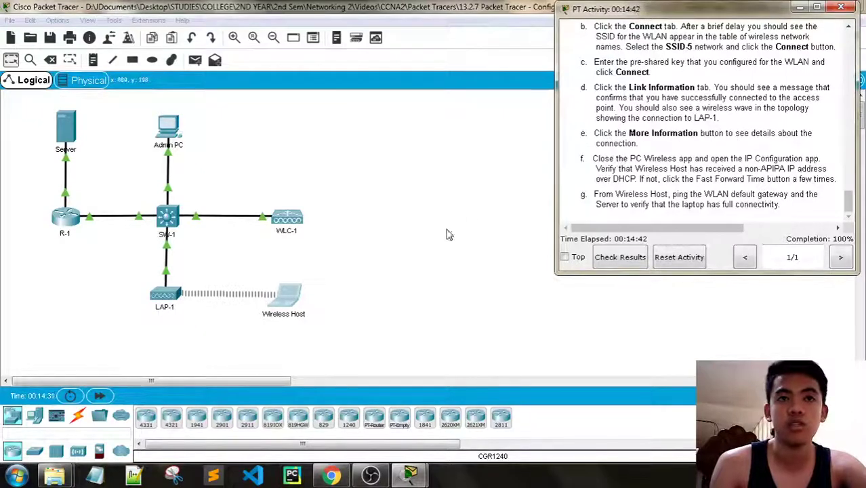
{"action": "left_click", "coordinate": [288, 308]}
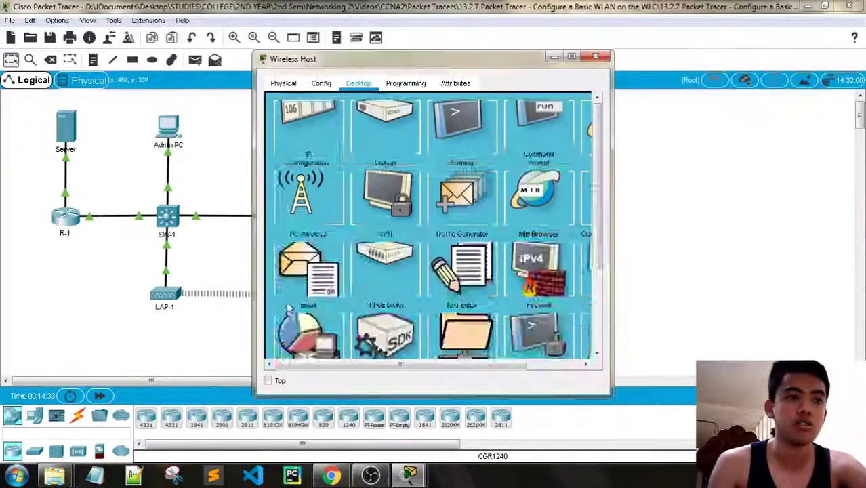
{"action": "left_click", "coordinate": [305, 281]}
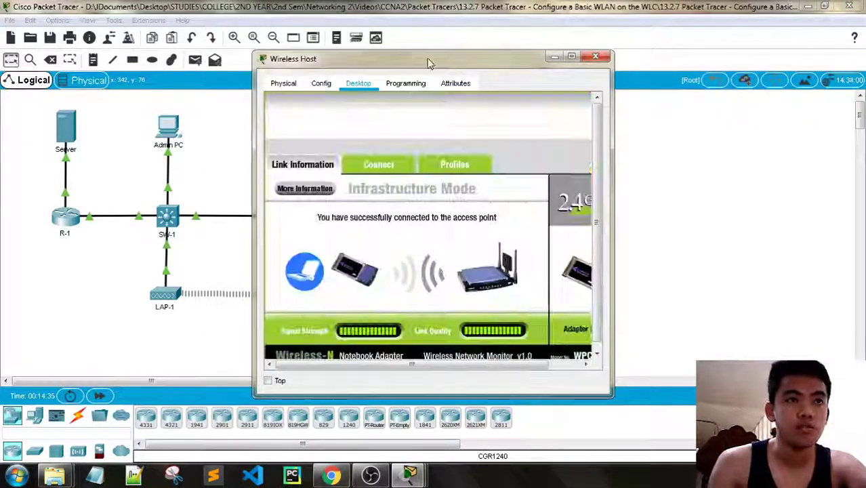
{"action": "left_click_drag", "start_coordinate": [430, 61], "coordinate": [275, 36]}
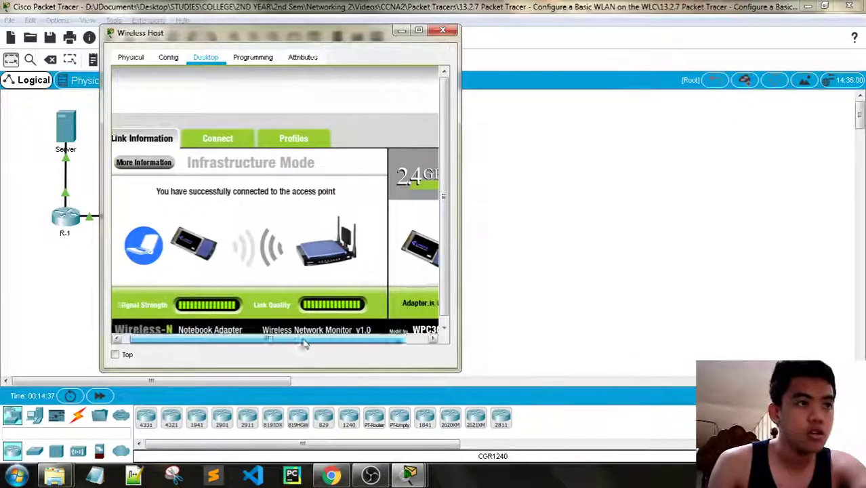
{"action": "left_click", "coordinate": [153, 162]}
{"action": "mouse_move", "coordinate": [409, 474]}
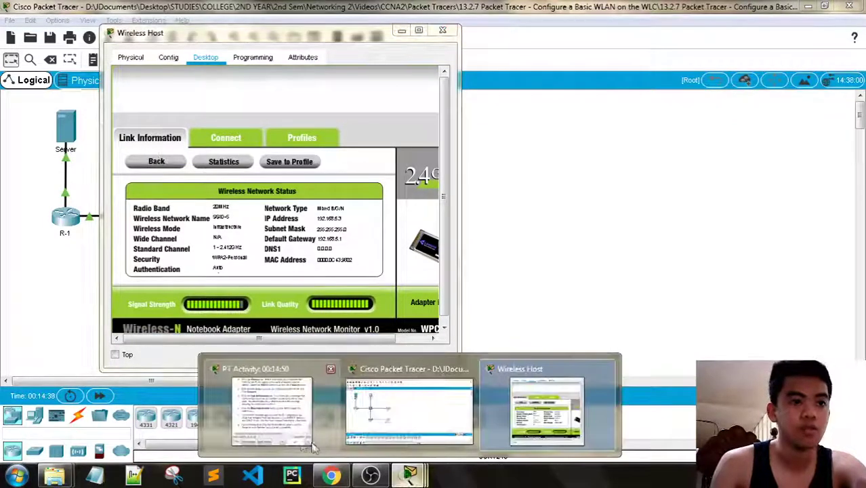
{"action": "left_click", "coordinate": [286, 405]}
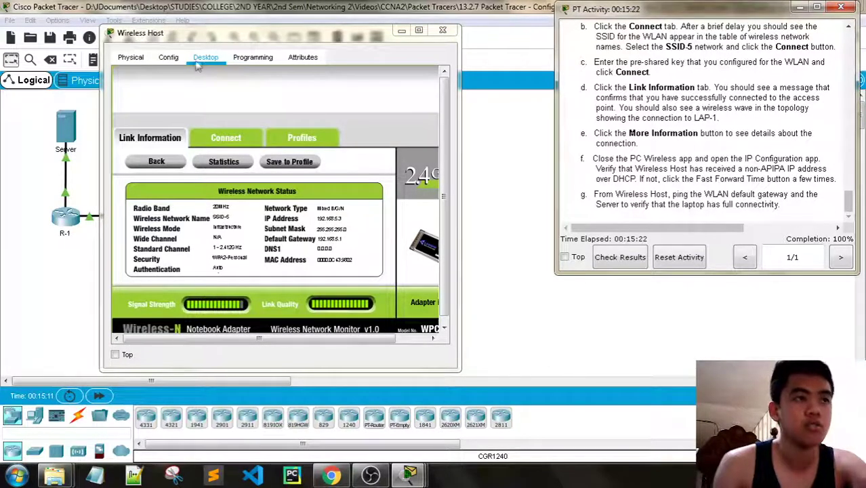
- Browse Wireless Host's Physical, Config and Desktop tabs
{"action": "left_click", "coordinate": [131, 57]}
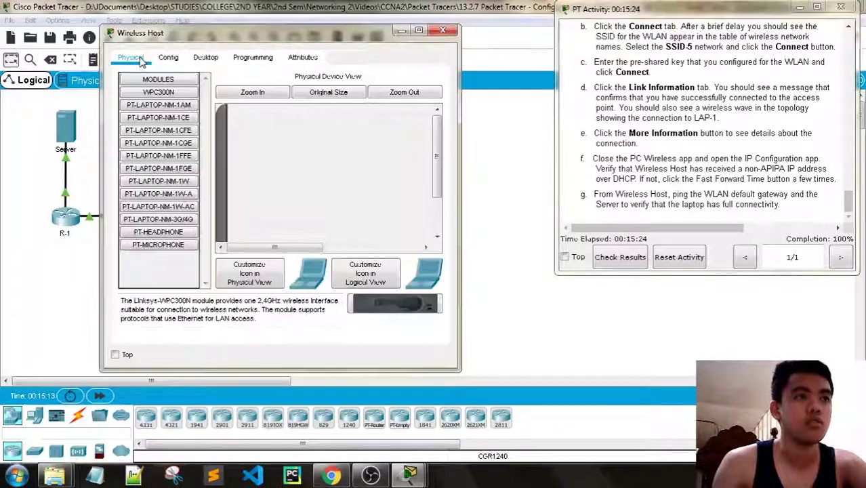
{"action": "left_click", "coordinate": [168, 58]}
{"action": "left_click", "coordinate": [205, 57]}
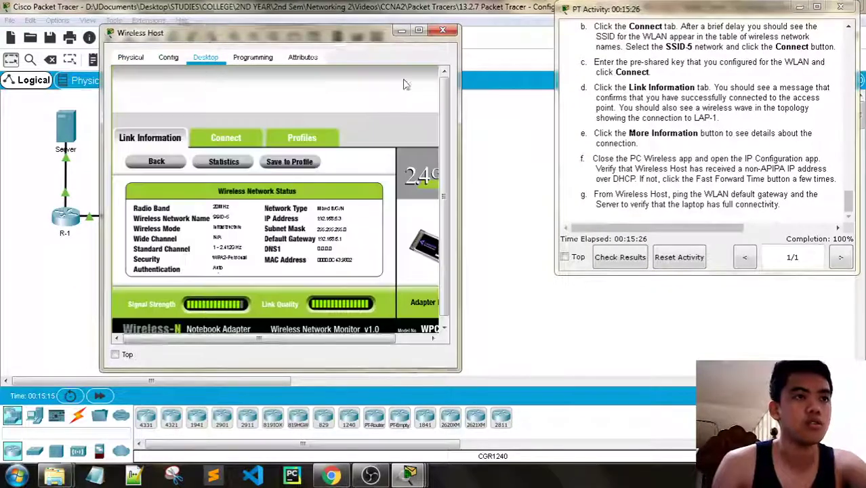
{"action": "left_click", "coordinate": [432, 339]}
- Check the DHCP-assigned address in IP Configuration, then close the Wireless Host window
{"action": "left_click", "coordinate": [425, 78]}
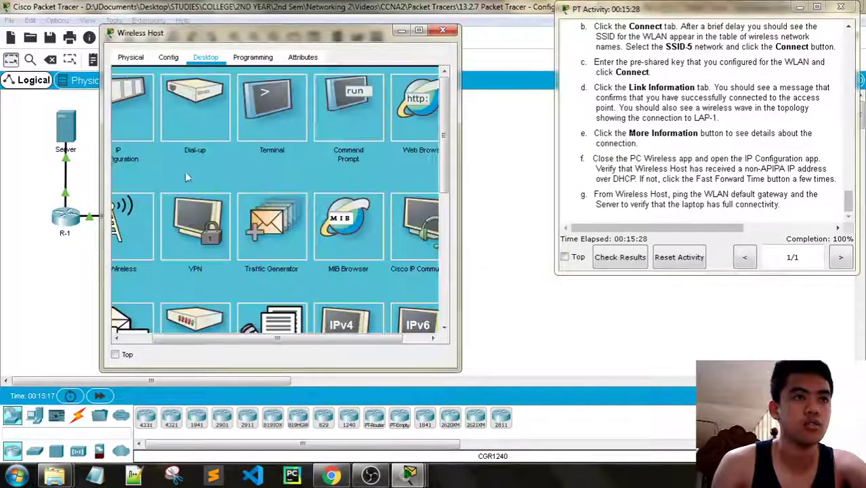
{"action": "left_click", "coordinate": [153, 130]}
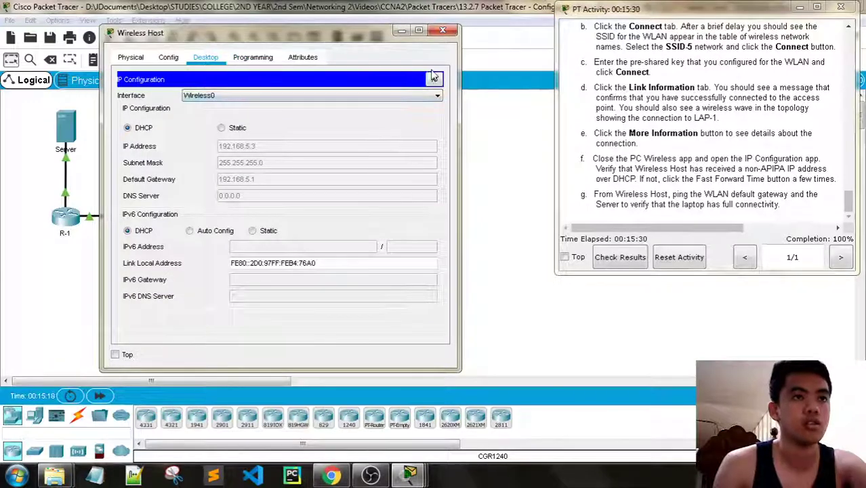
{"action": "left_click", "coordinate": [434, 79]}
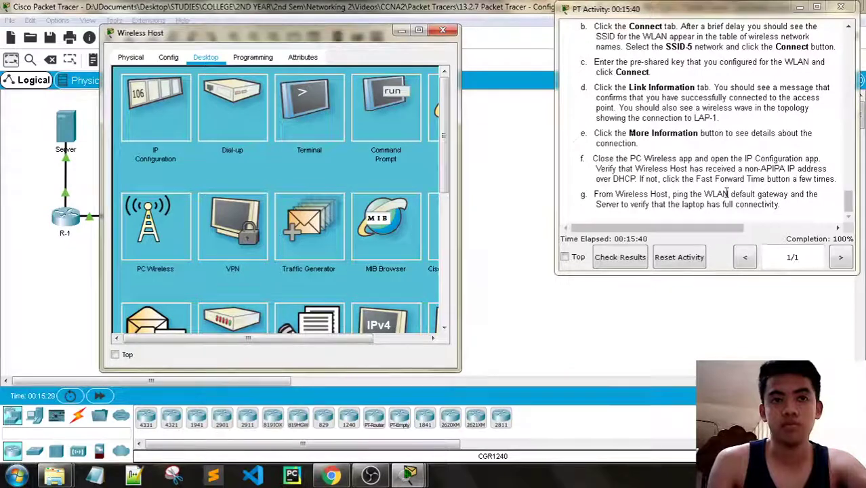
{"action": "left_click", "coordinate": [156, 109]}
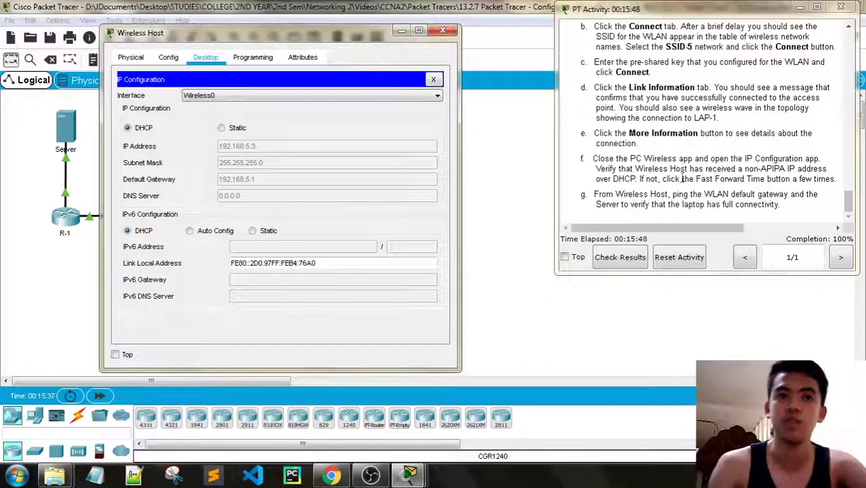
{"action": "left_click", "coordinate": [442, 31]}
{"action": "scroll", "coordinate": [704, 132], "scroll_direction": "up", "scroll_amount": 15}
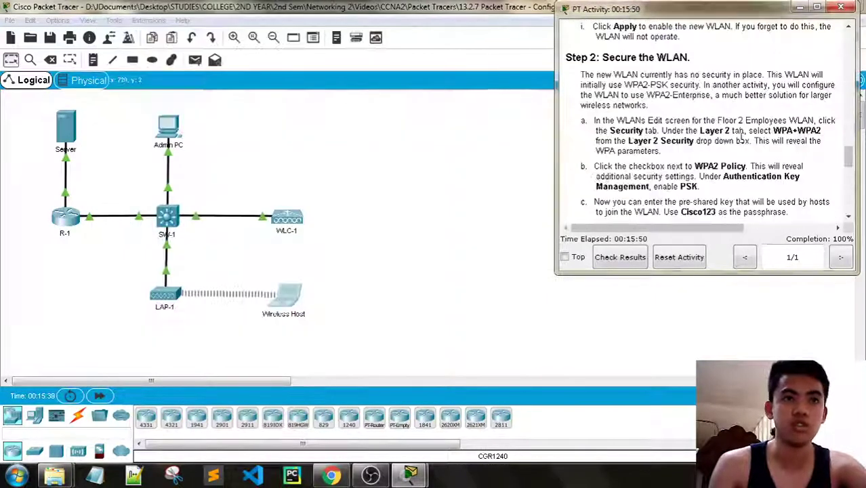
- Open the Wireless Host's Command Prompt and place its window beside the activity instructions
{"action": "left_click", "coordinate": [285, 294]}
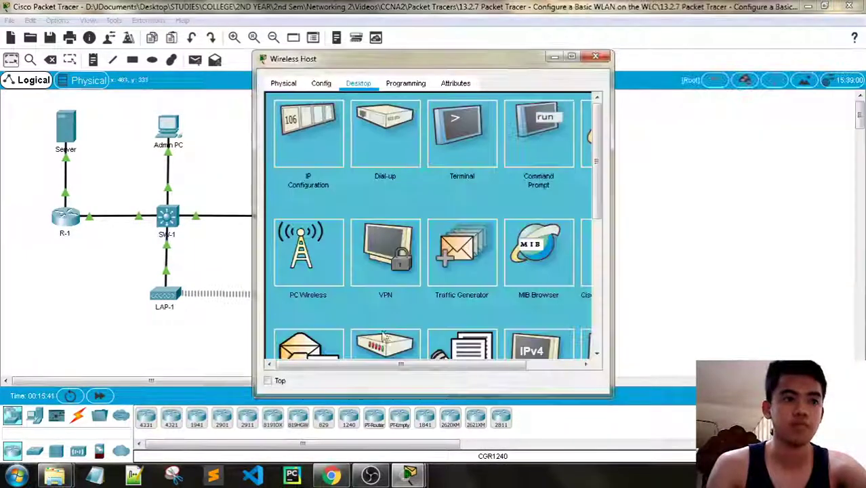
{"action": "left_click_drag", "start_coordinate": [214, 59], "coordinate": [214, 60]}
{"action": "mouse_move", "coordinate": [409, 474]}
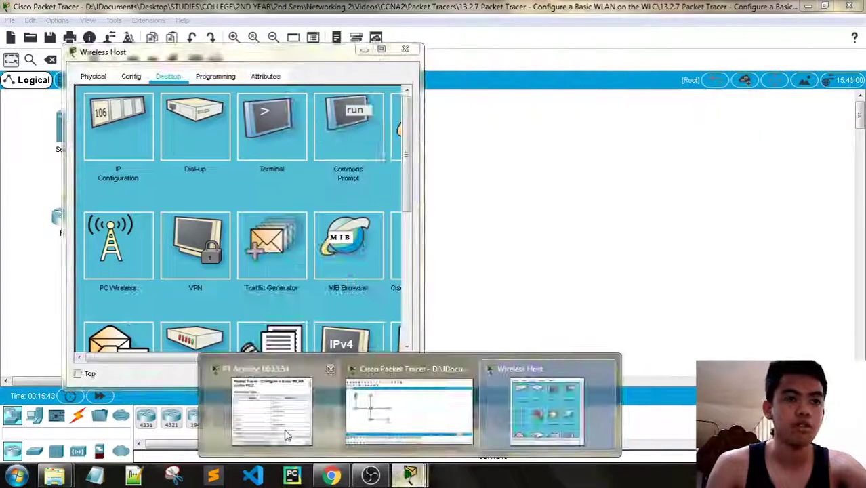
{"action": "left_click", "coordinate": [285, 433]}
{"action": "left_click", "coordinate": [348, 125]}
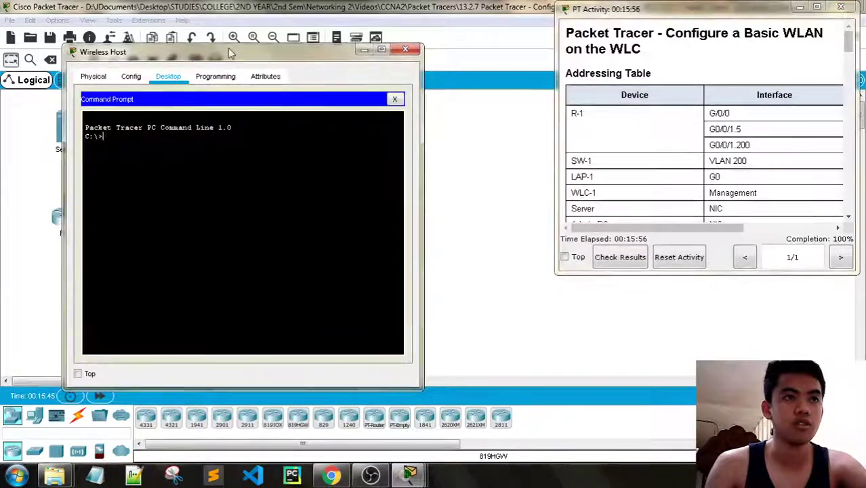
{"action": "left_click_drag", "start_coordinate": [227, 52], "coordinate": [309, 70]}
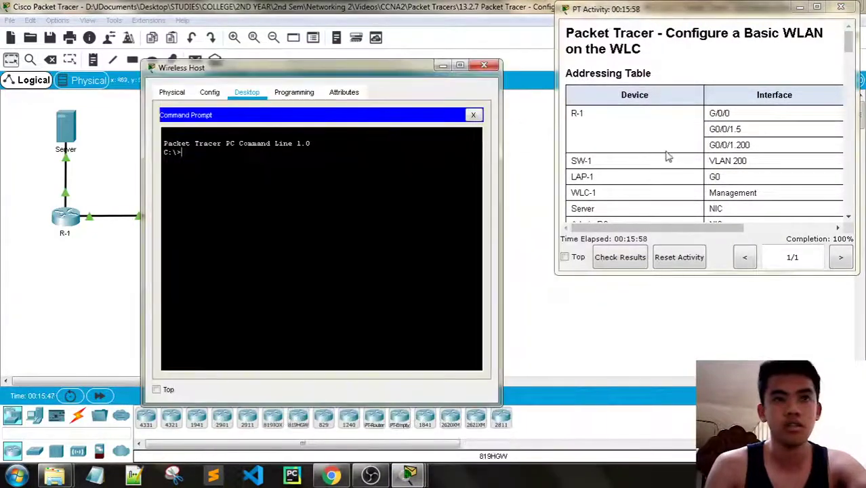
- Bring the Addressing Table forward and review it next to the command prompt
{"action": "left_click", "coordinate": [696, 230]}
{"action": "left_click_drag", "start_coordinate": [695, 230], "coordinate": [767, 230]}
{"action": "left_click", "coordinate": [258, 162]}
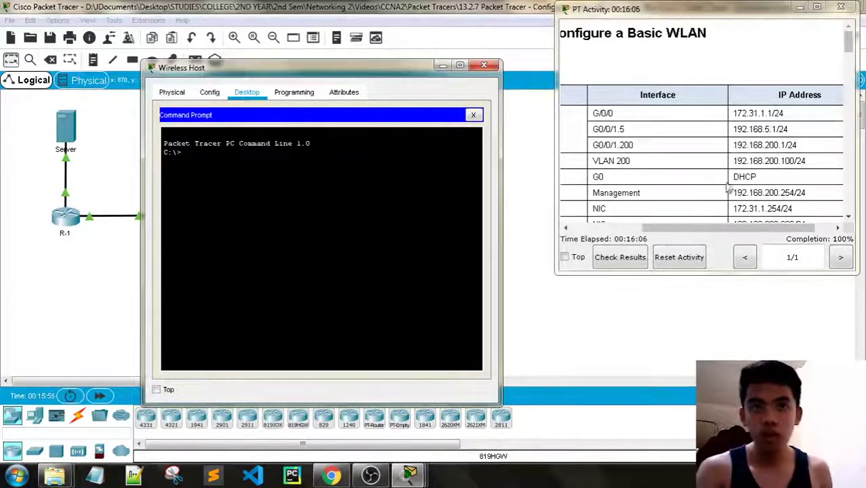
{"action": "left_click_drag", "start_coordinate": [681, 228], "coordinate": [616, 225]}
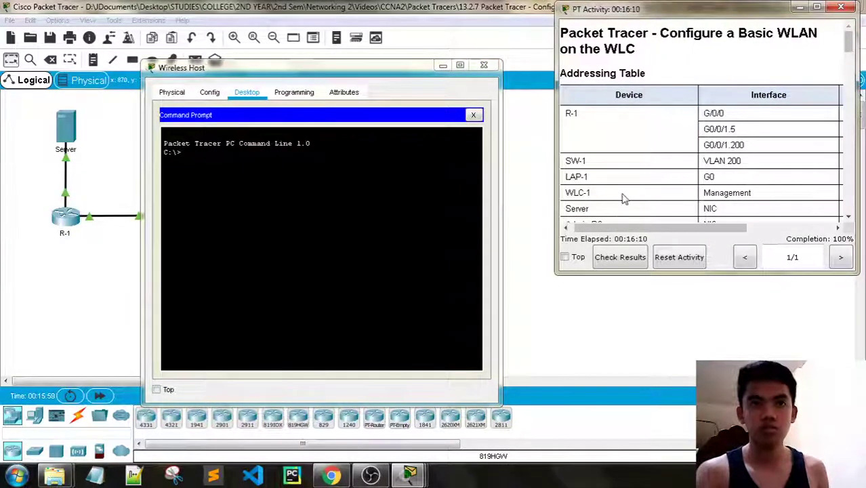
{"action": "scroll", "coordinate": [623, 198], "scroll_direction": "down", "scroll_amount": 2}
{"action": "scroll", "coordinate": [624, 210], "scroll_direction": "up", "scroll_amount": 3}
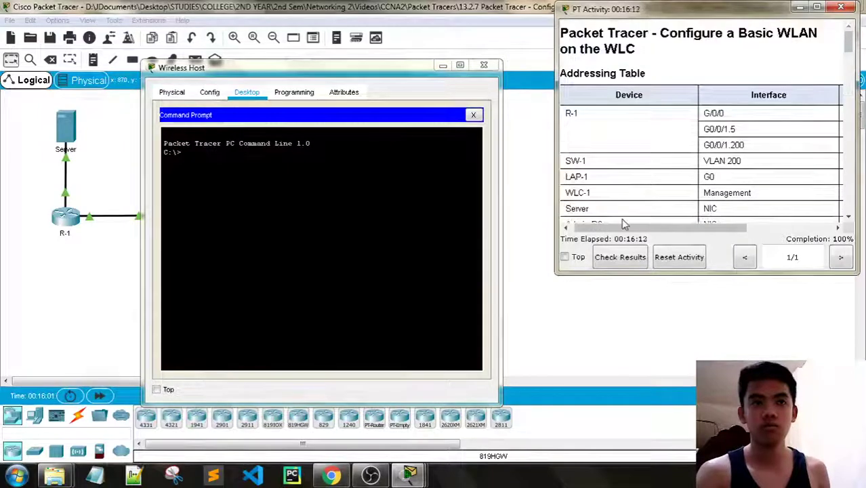
{"action": "scroll", "coordinate": [621, 218], "scroll_direction": "down", "scroll_amount": 3}
{"action": "left_click_drag", "start_coordinate": [622, 227], "coordinate": [708, 236]}
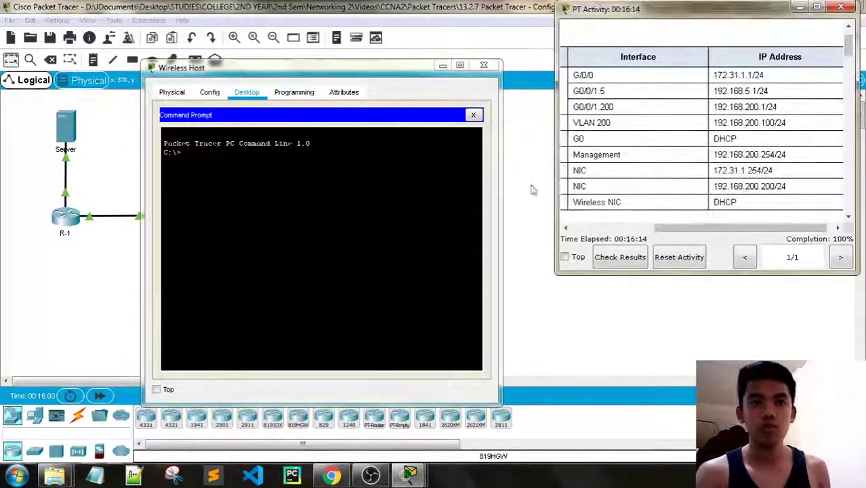
- Ping the gateway 172.31.1.1, getting 4 of 4 replies with 0% loss
{"action": "left_click", "coordinate": [229, 154]}
{"action": "type", "text": "ping "}
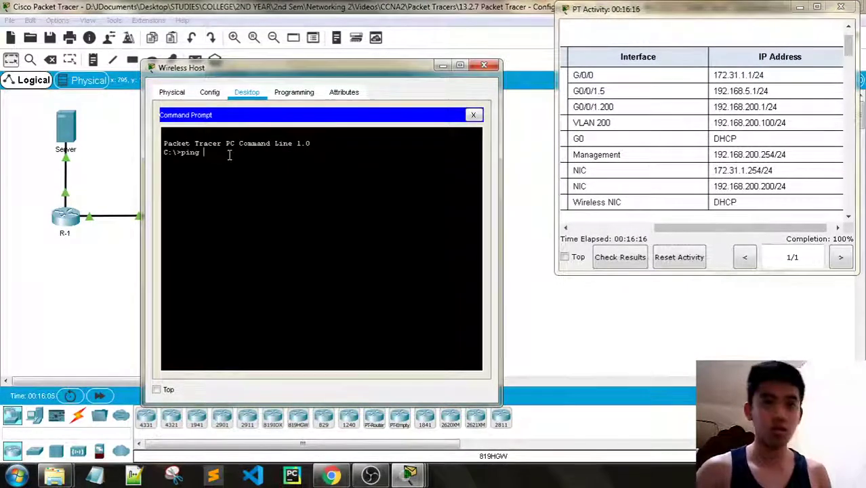
{"action": "type", "text": "172."}
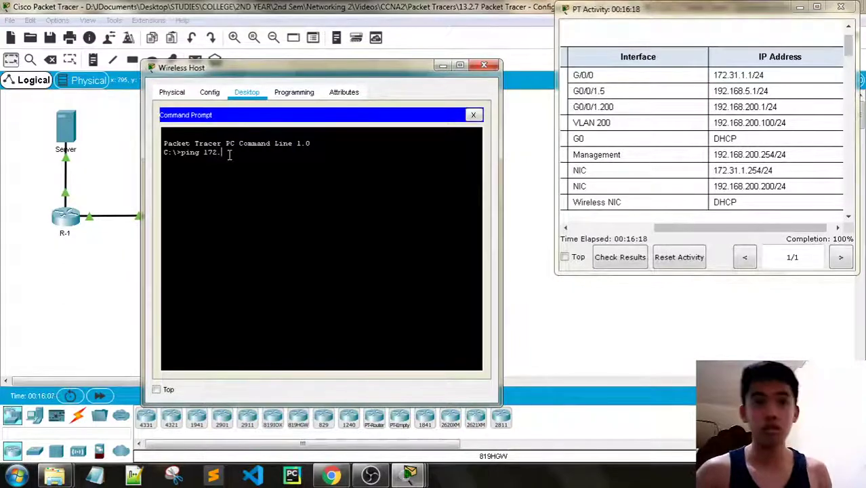
{"action": "type", "text": "31.1.1"}
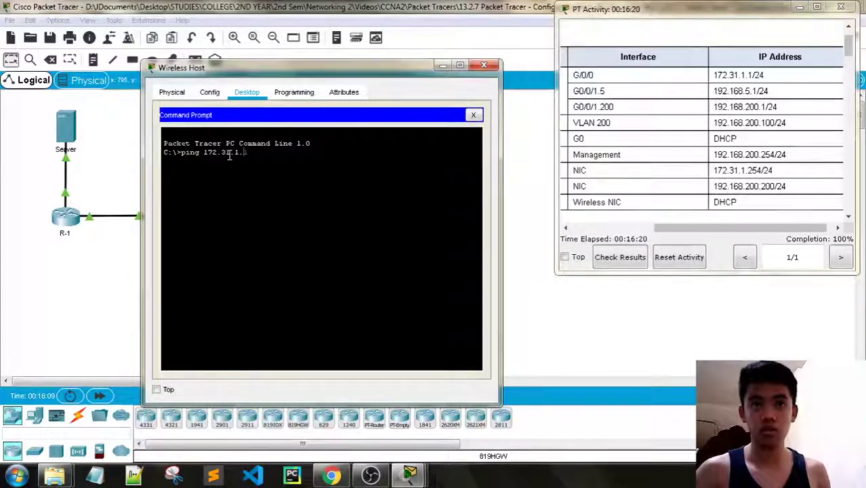
{"action": "key", "text": "Return"}
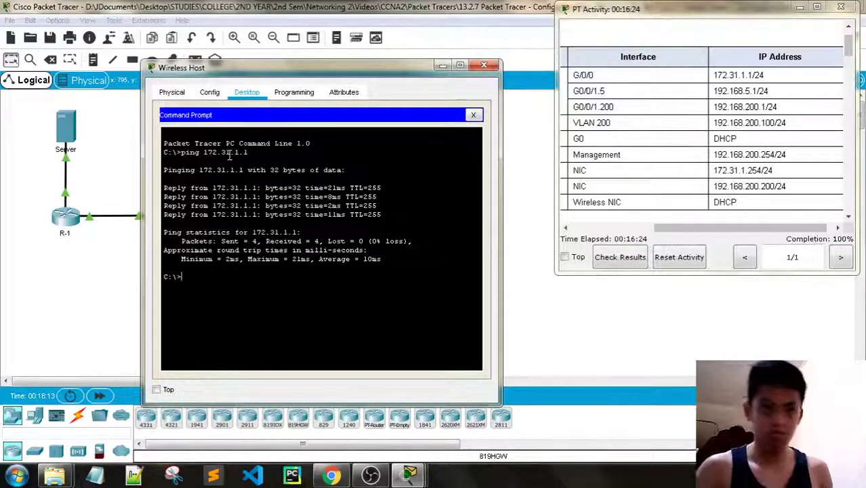
{"action": "type", "text": "ping"}
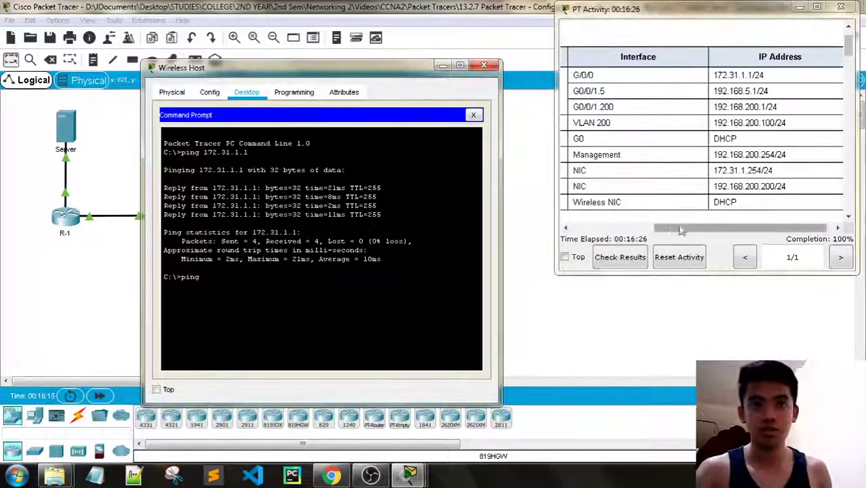
{"action": "left_click_drag", "start_coordinate": [707, 228], "coordinate": [736, 228]}
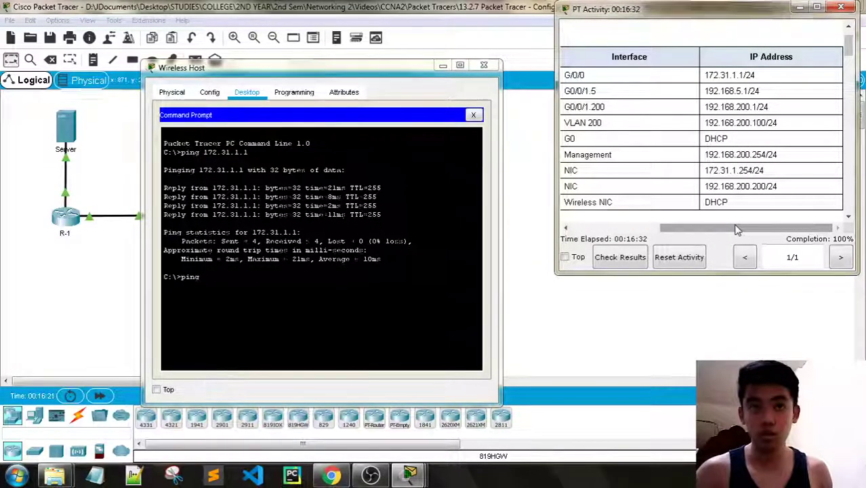
- Complete and run ping 172.31.1.254 to the Server, receiving 3 of 4 replies (25% loss)
{"action": "left_click", "coordinate": [215, 279]}
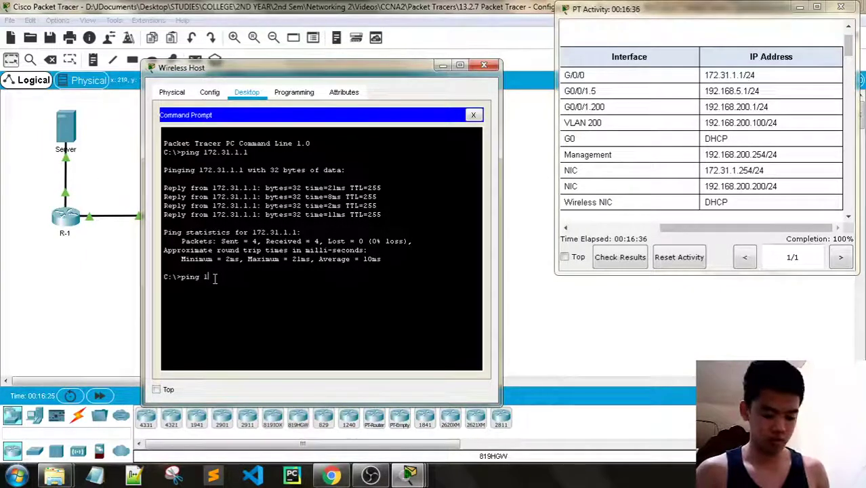
{"action": "type", "text": "172.31."}
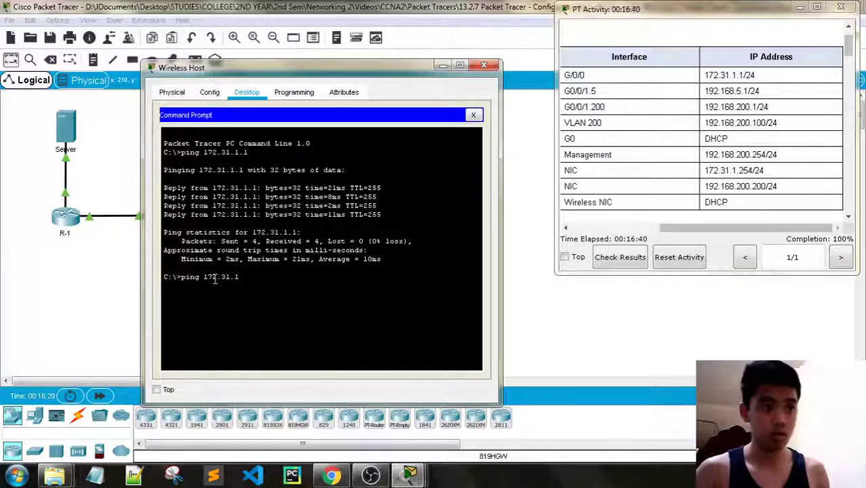
{"action": "type", "text": "1.254"}
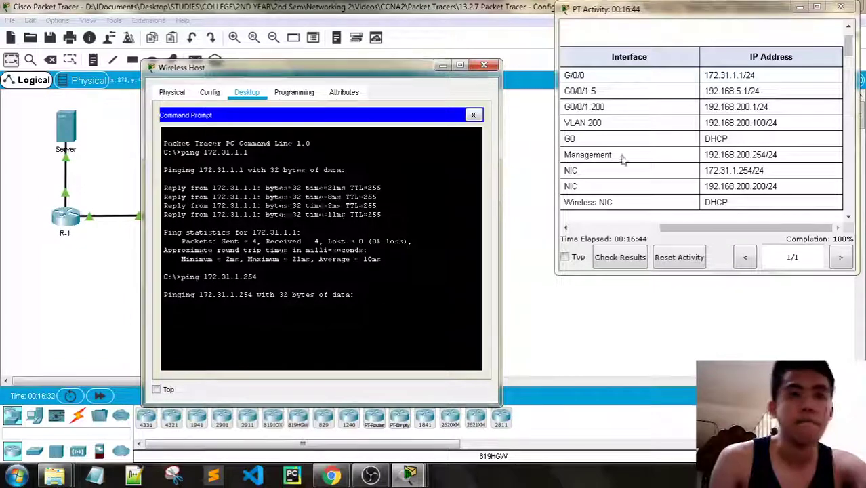
{"action": "left_click_drag", "start_coordinate": [673, 229], "coordinate": [584, 231]}
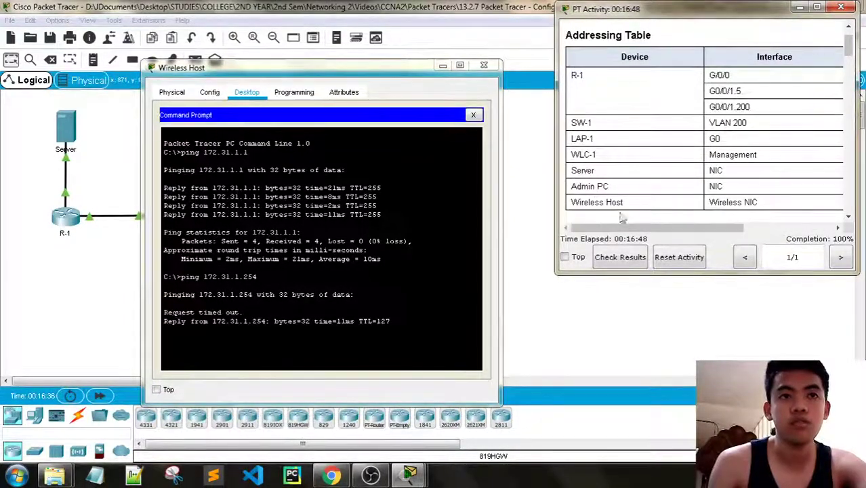
{"action": "left_click_drag", "start_coordinate": [630, 228], "coordinate": [782, 228]}
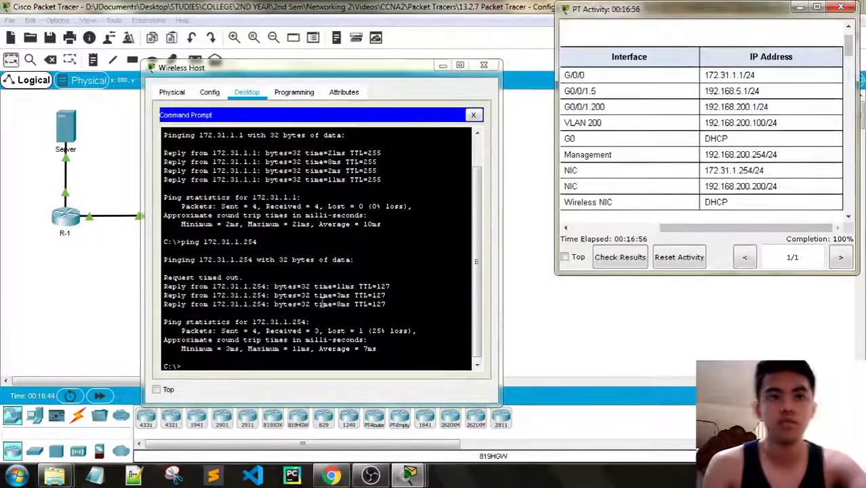
- Run ping 192.168.200.100 to SW-1's VLAN 200 address; the requests time out
{"action": "left_click", "coordinate": [230, 365]}
{"action": "type", "text": "ping "}
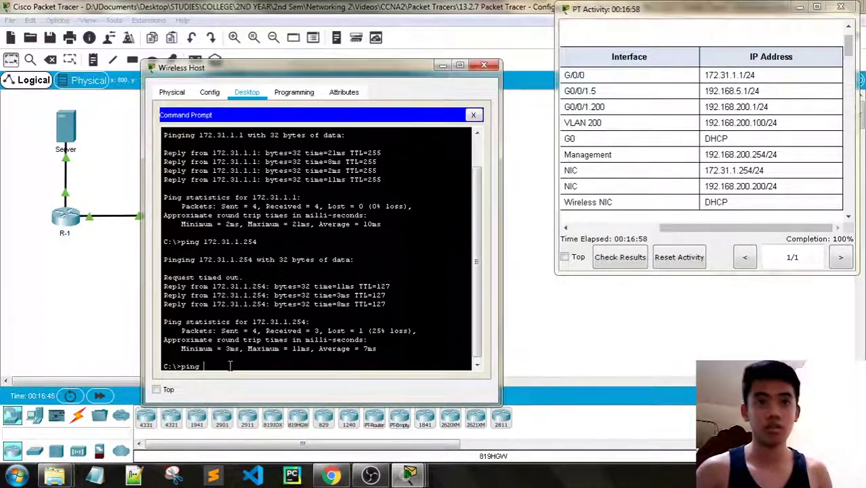
{"action": "type", "text": "192.16"}
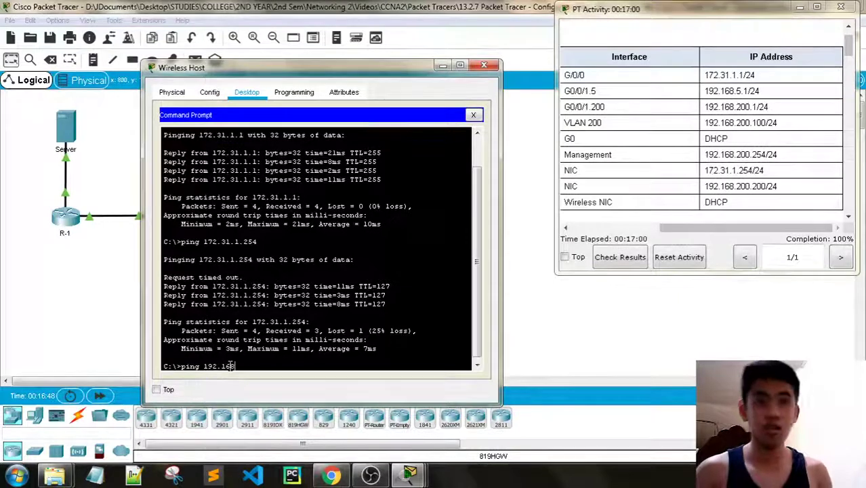
{"action": "type", "text": "8.200.100"}
{"action": "key", "text": "Return"}
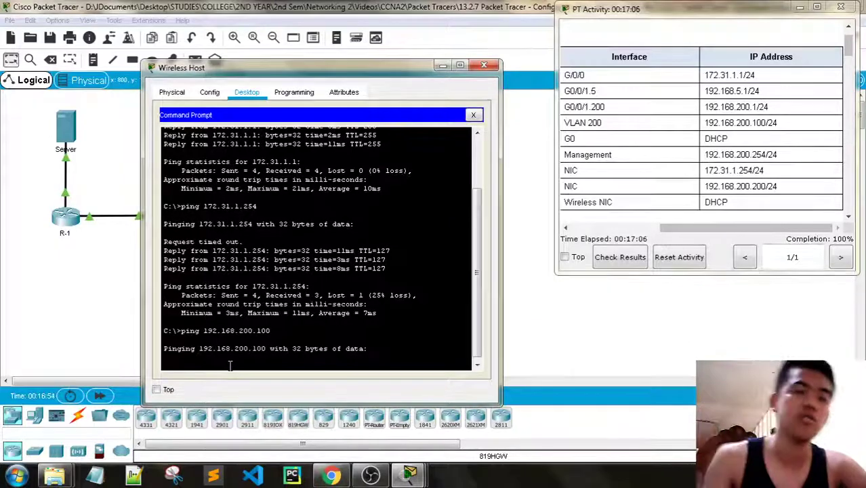
{"action": "mouse_move", "coordinate": [318, 69]}
{"action": "left_mouse_down"}
{"action": "mouse_move", "coordinate": [443, 66]}
{"action": "mouse_move", "coordinate": [319, 62]}
{"action": "left_mouse_up"}
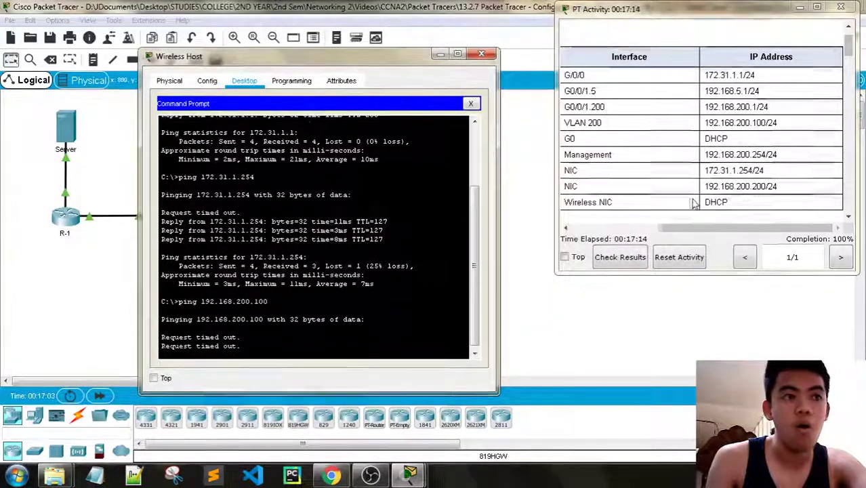
{"action": "left_click_drag", "start_coordinate": [705, 228], "coordinate": [590, 224]}
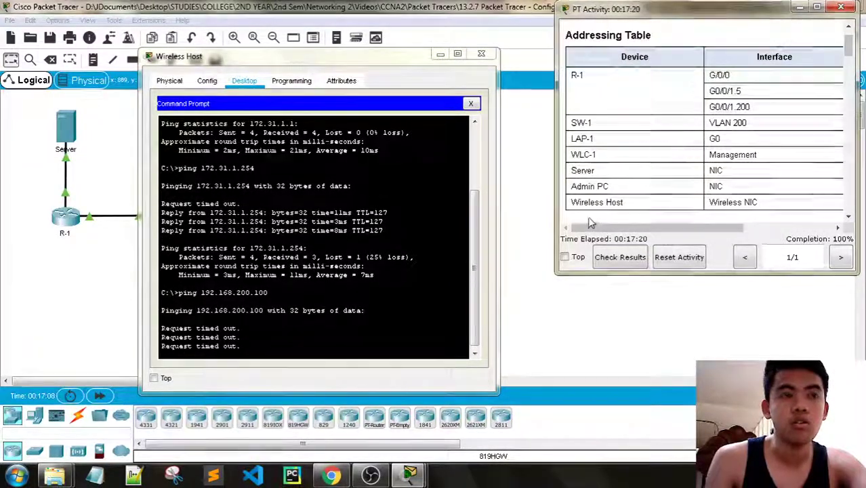